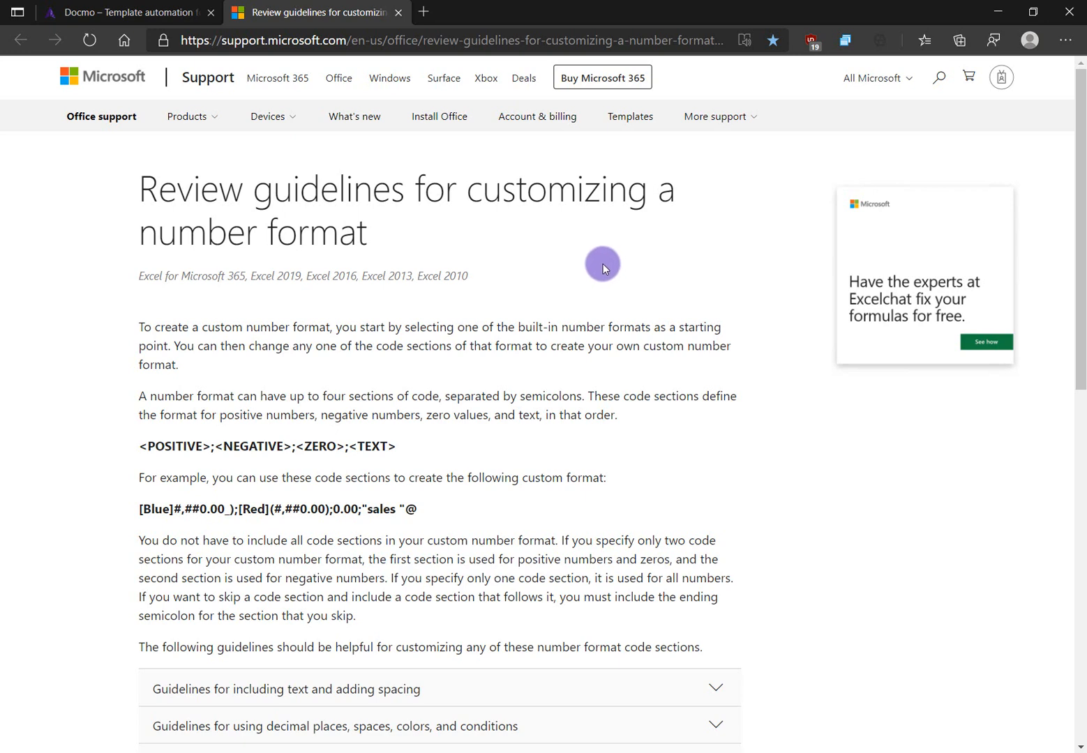
# Highlight the article heading and the four-section code order line, then clear both highlights
pyautogui.moveTo(199, 188); pyautogui.dragTo(369, 235)
pyautogui.click(568, 263)
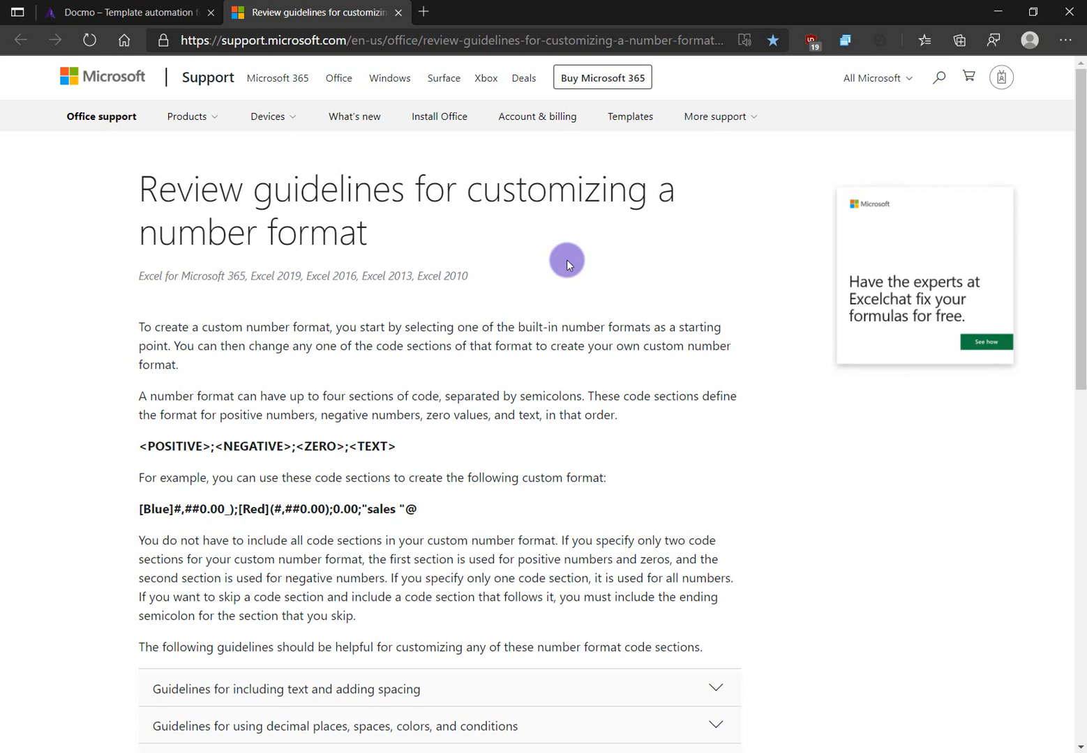
pyautogui.moveTo(139, 447); pyautogui.dragTo(418, 450)
pyautogui.click(229, 420)
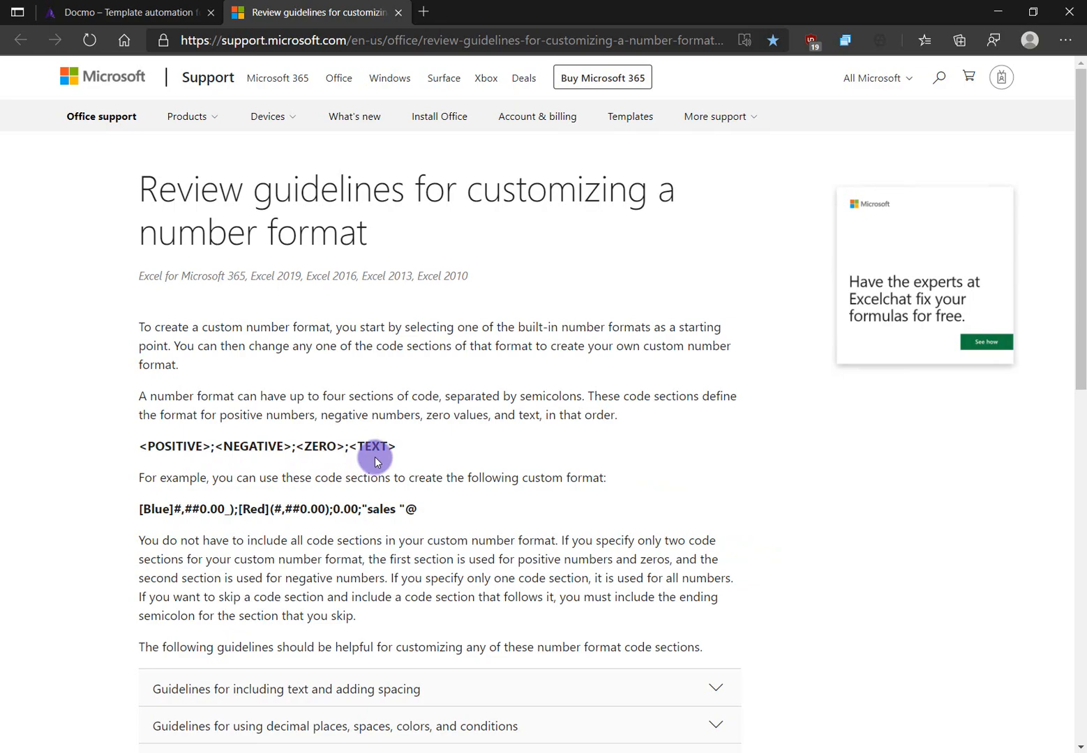
# In Excel's Number Formats sheet, compare A9's accounting format code with B9's value 1000
pyautogui.hotkey('alt', 'Tab')
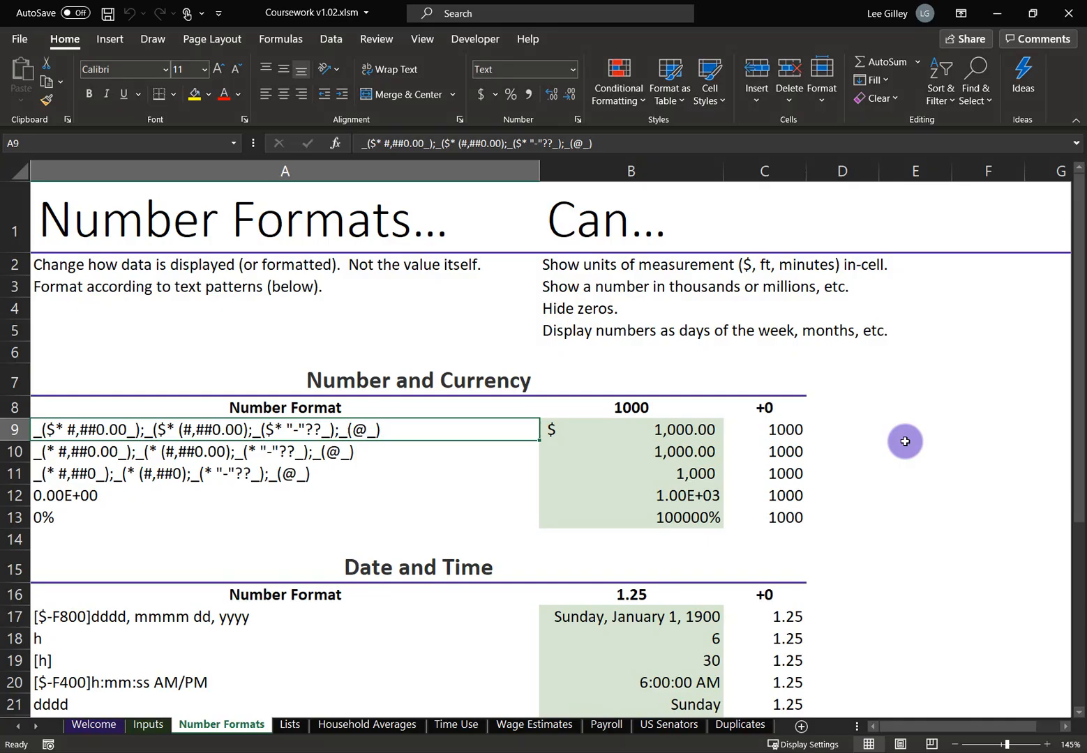
pyautogui.click(712, 432)
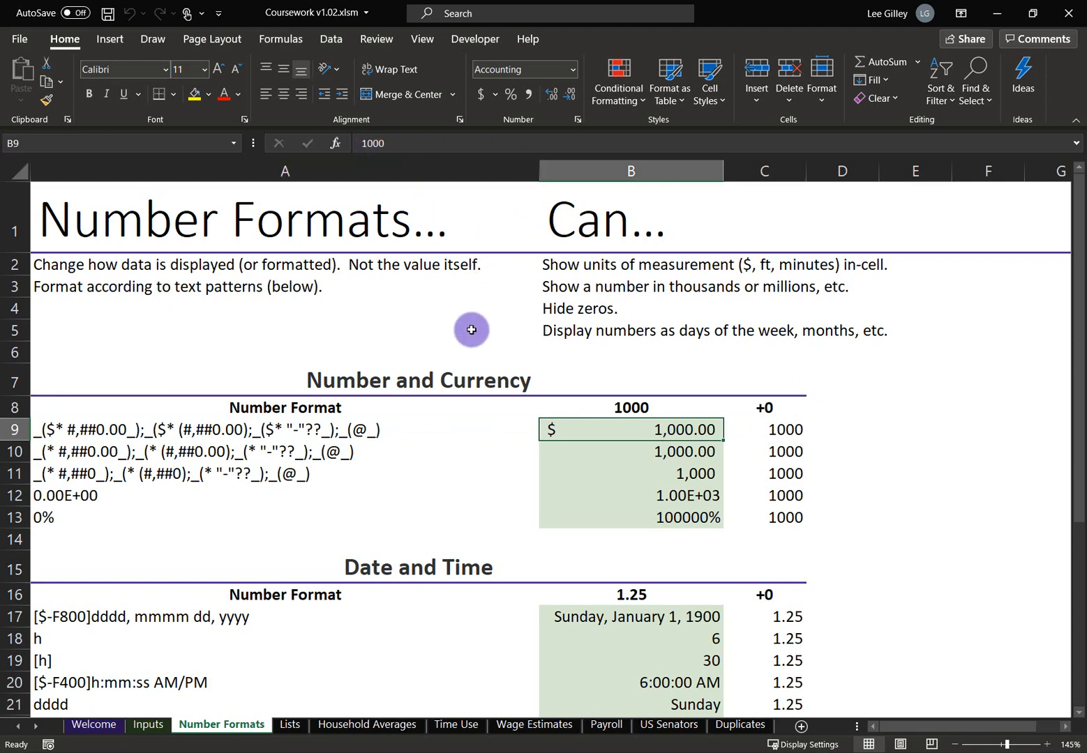
pyautogui.click(413, 434)
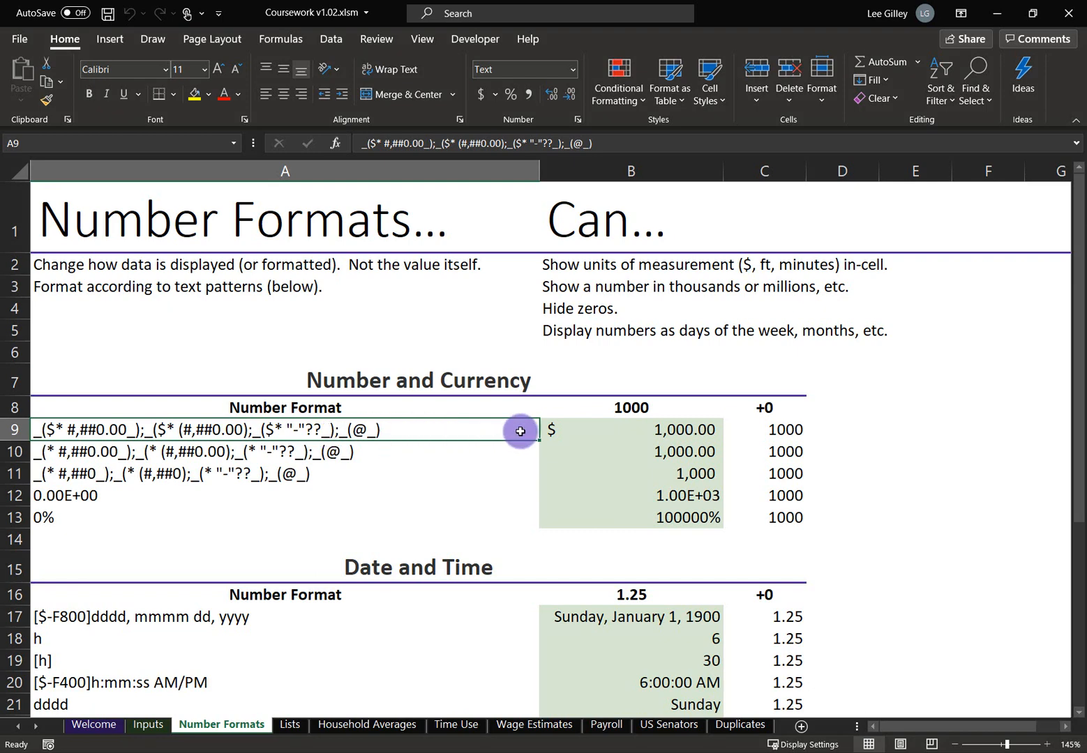
pyautogui.click(594, 430)
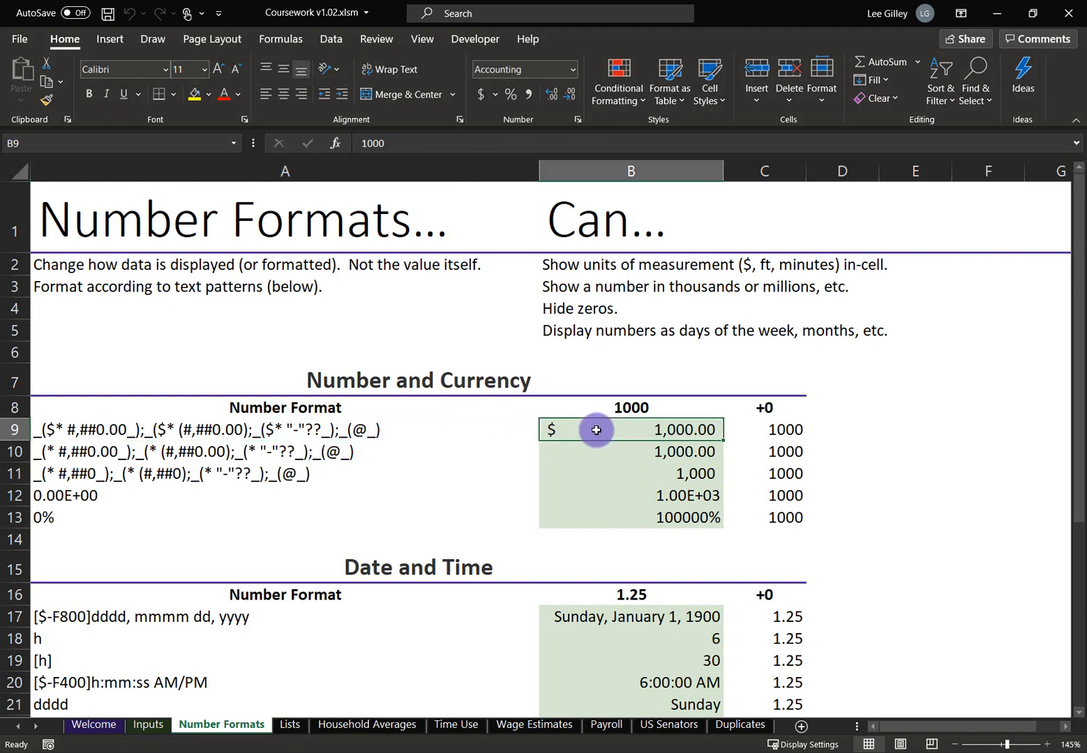
pyautogui.click(159, 428)
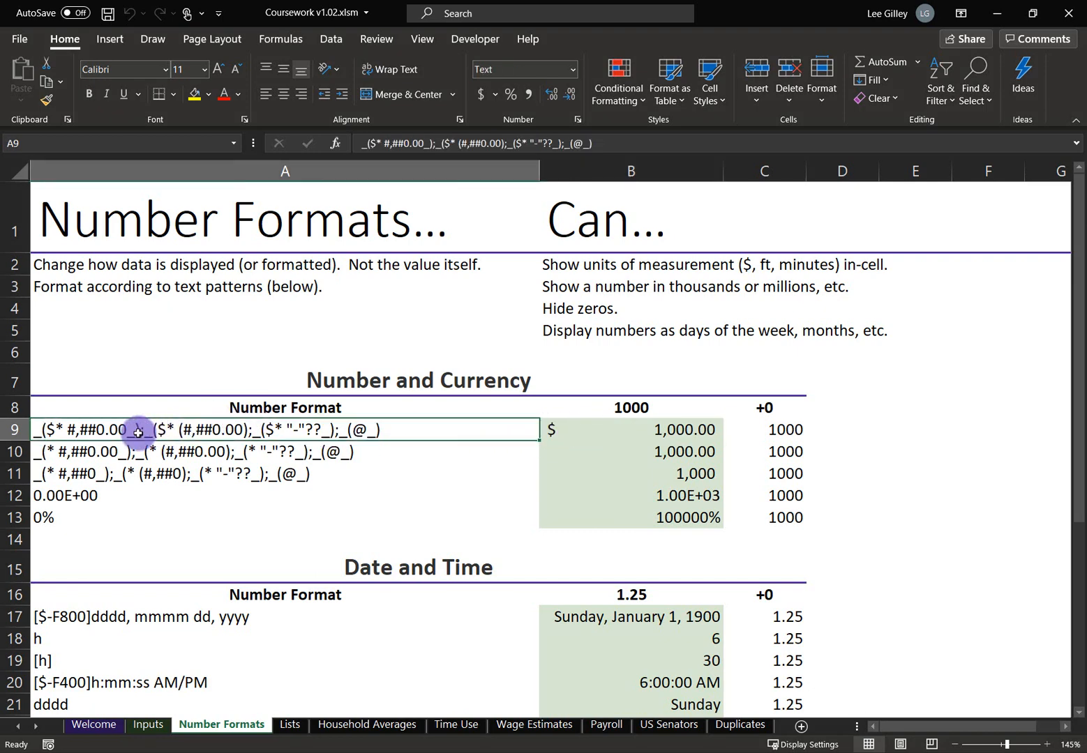
pyautogui.doubleClick(142, 427)
pyautogui.moveTo(142, 427); pyautogui.dragTo(19, 423)
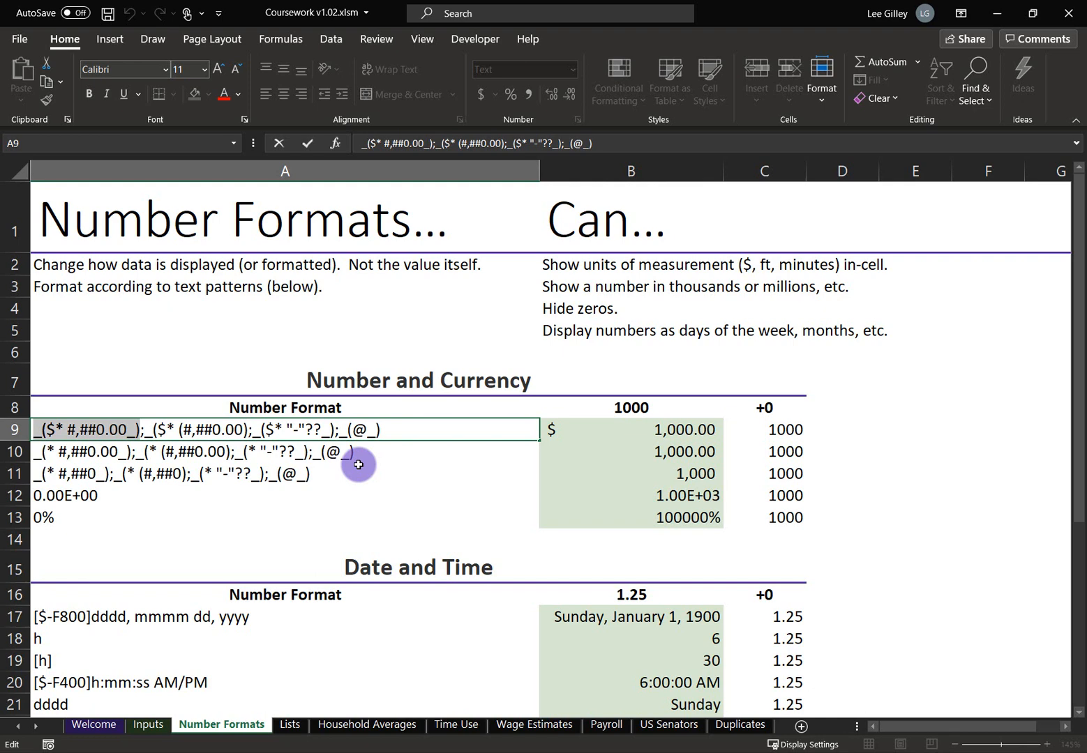
pyautogui.click(33, 430)
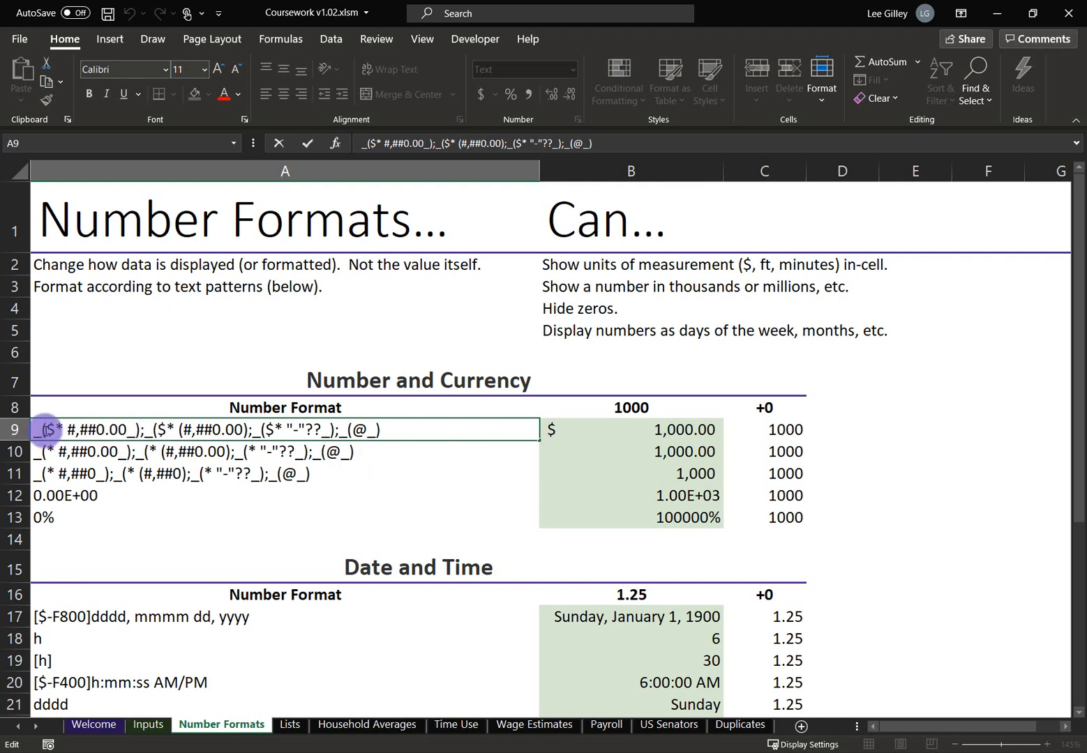
pyautogui.moveTo(32, 430); pyautogui.dragTo(47, 429)
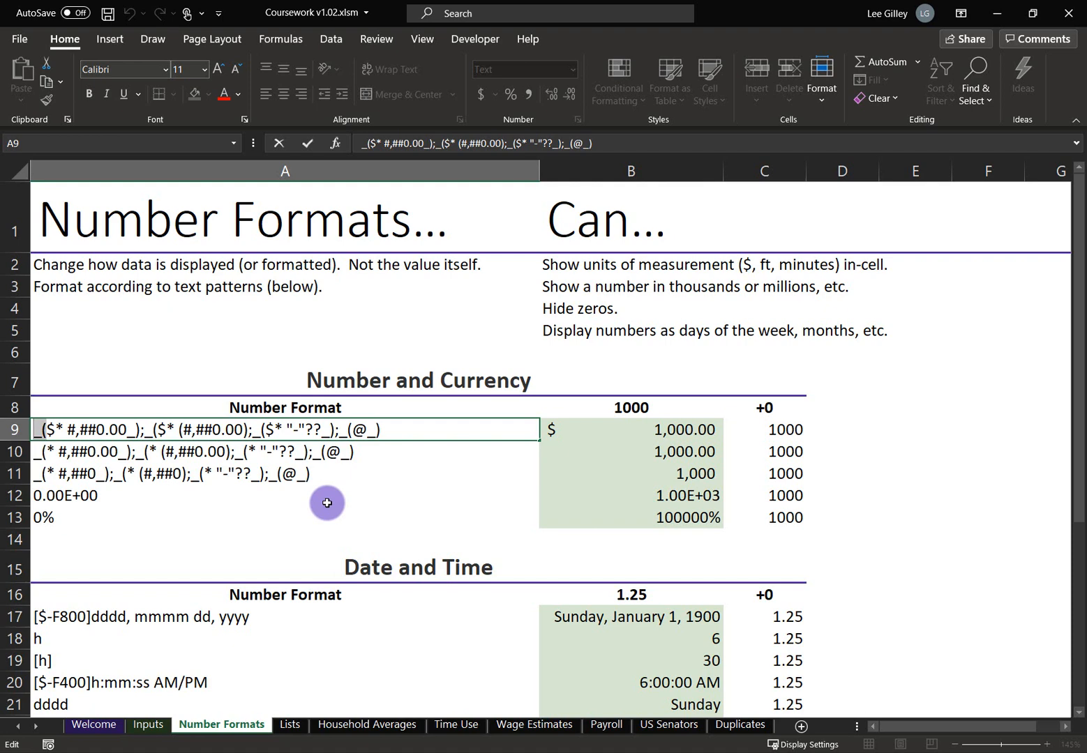
pyautogui.click(45, 429)
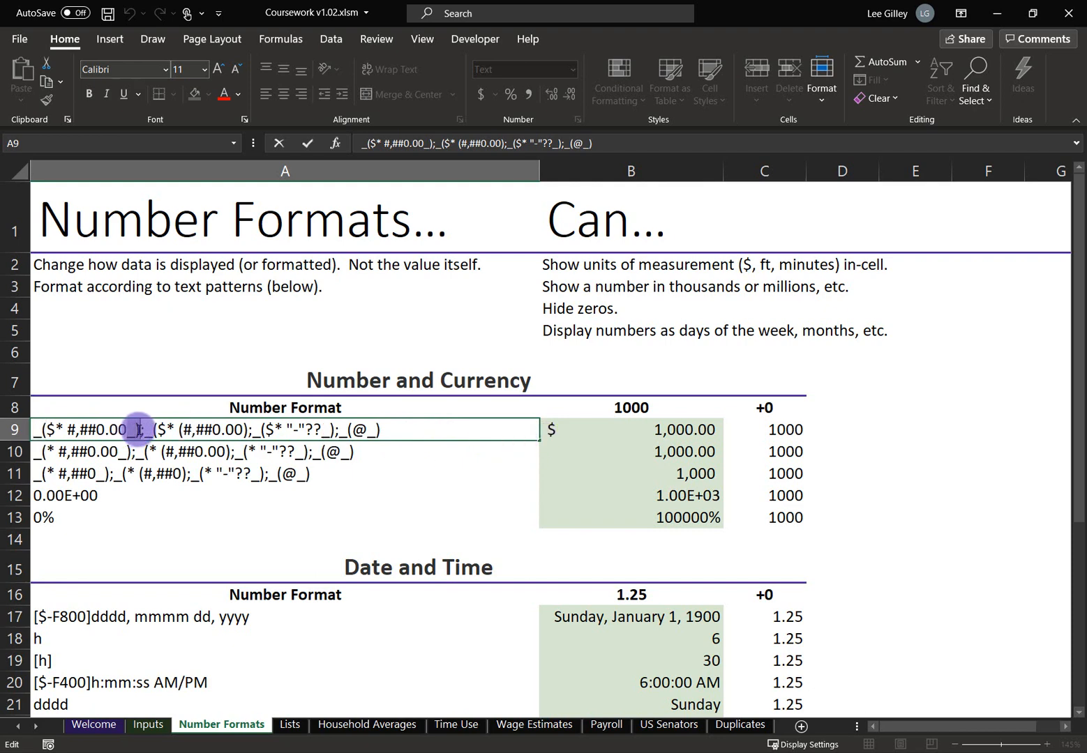
pyautogui.moveTo(139, 429); pyautogui.dragTo(128, 430)
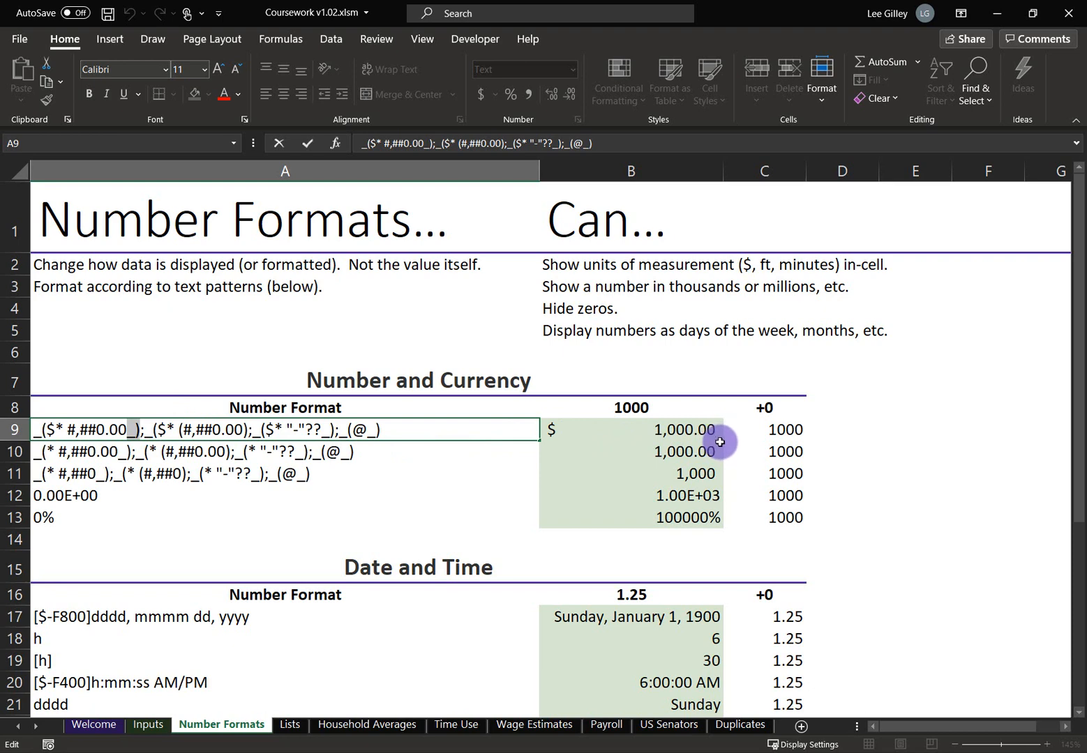
pyautogui.moveTo(42, 429); pyautogui.dragTo(53, 430)
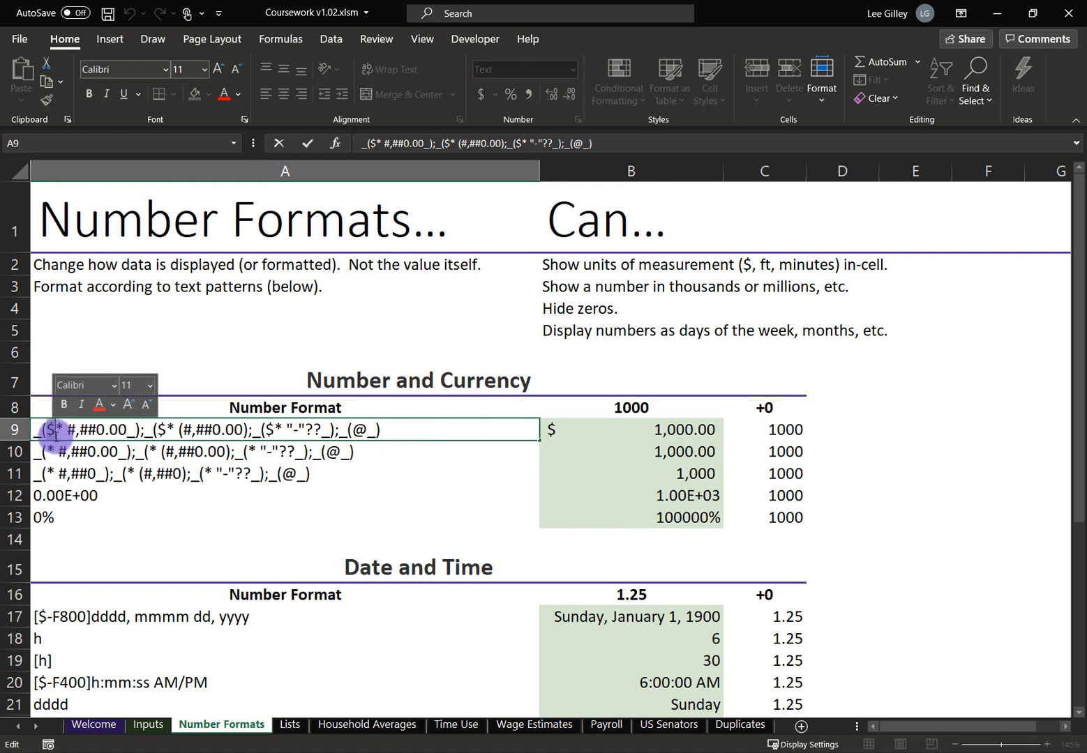
pyautogui.click(62, 430)
pyautogui.moveTo(63, 430); pyautogui.dragTo(57, 430)
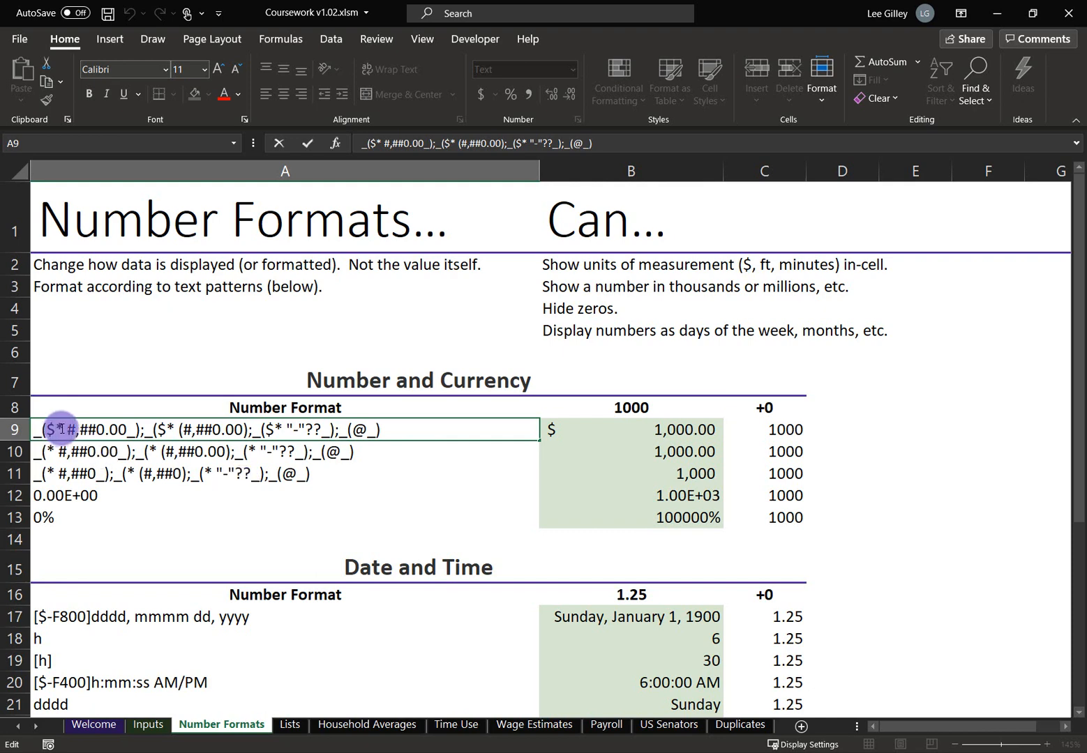
pyautogui.moveTo(68, 429); pyautogui.dragTo(56, 429)
pyautogui.moveTo(67, 428); pyautogui.dragTo(64, 429)
pyautogui.write('-')
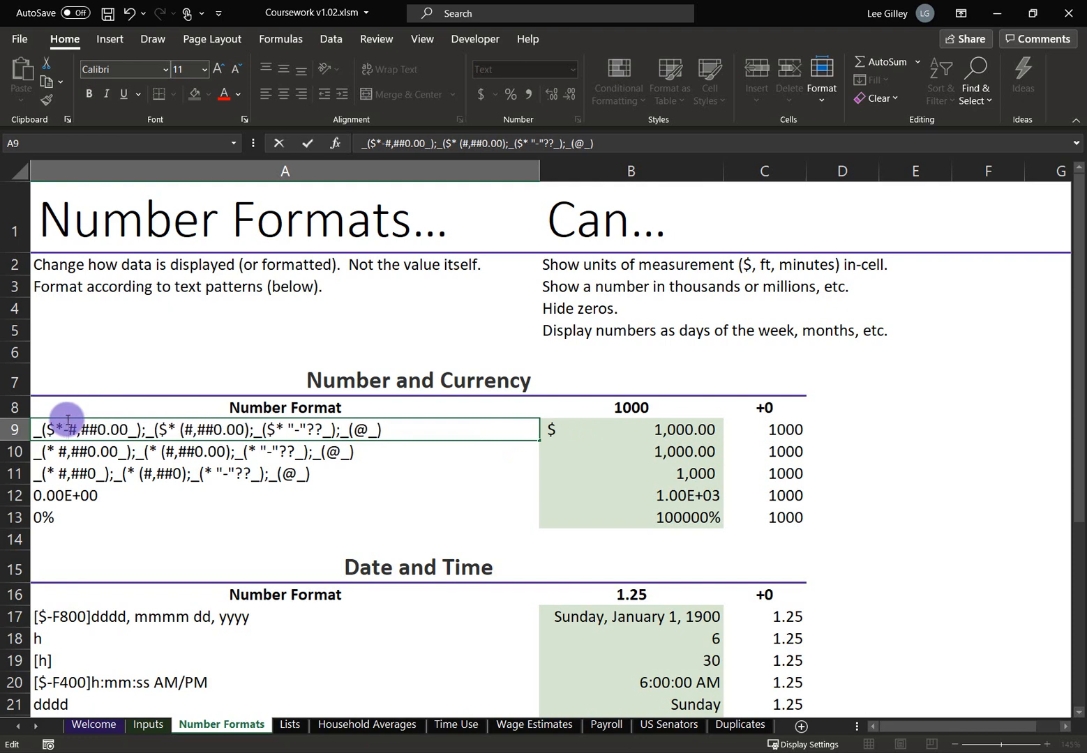
pyautogui.press('Return')
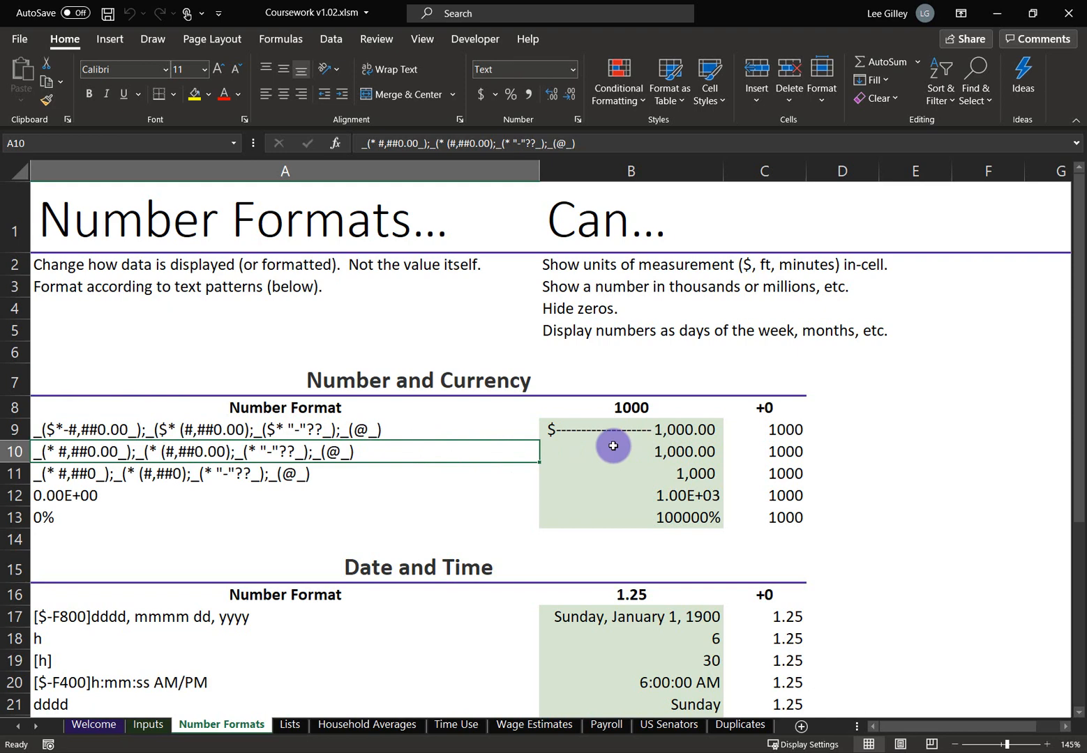
pyautogui.click(457, 430)
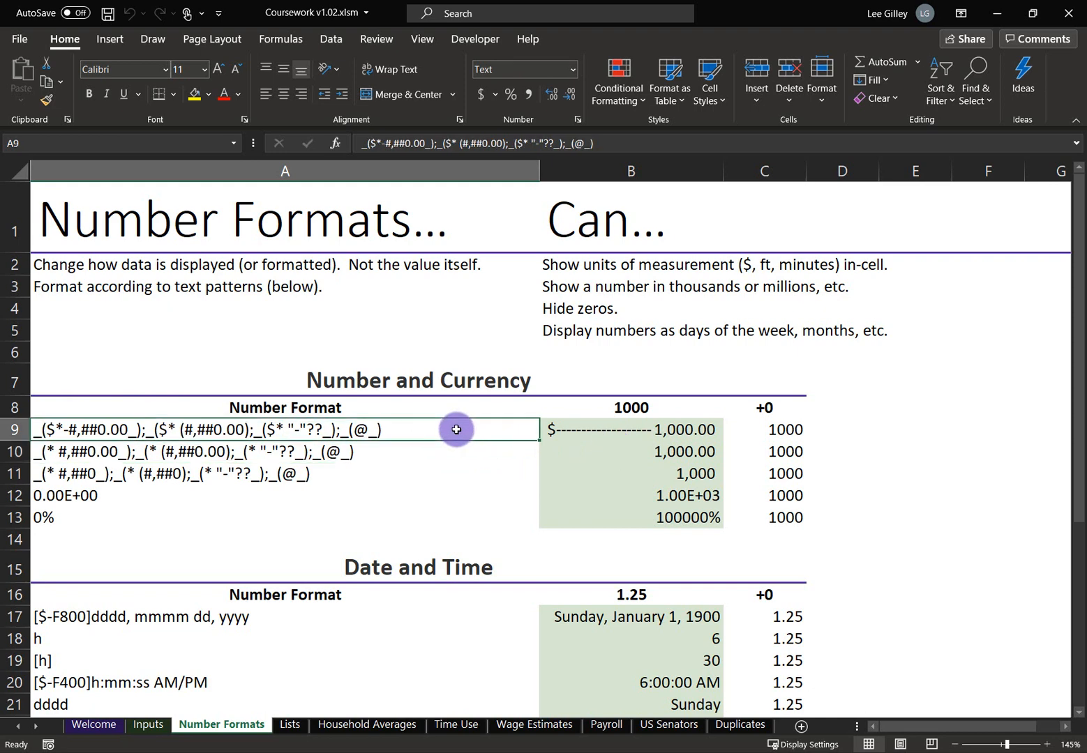
pyautogui.click(381, 143)
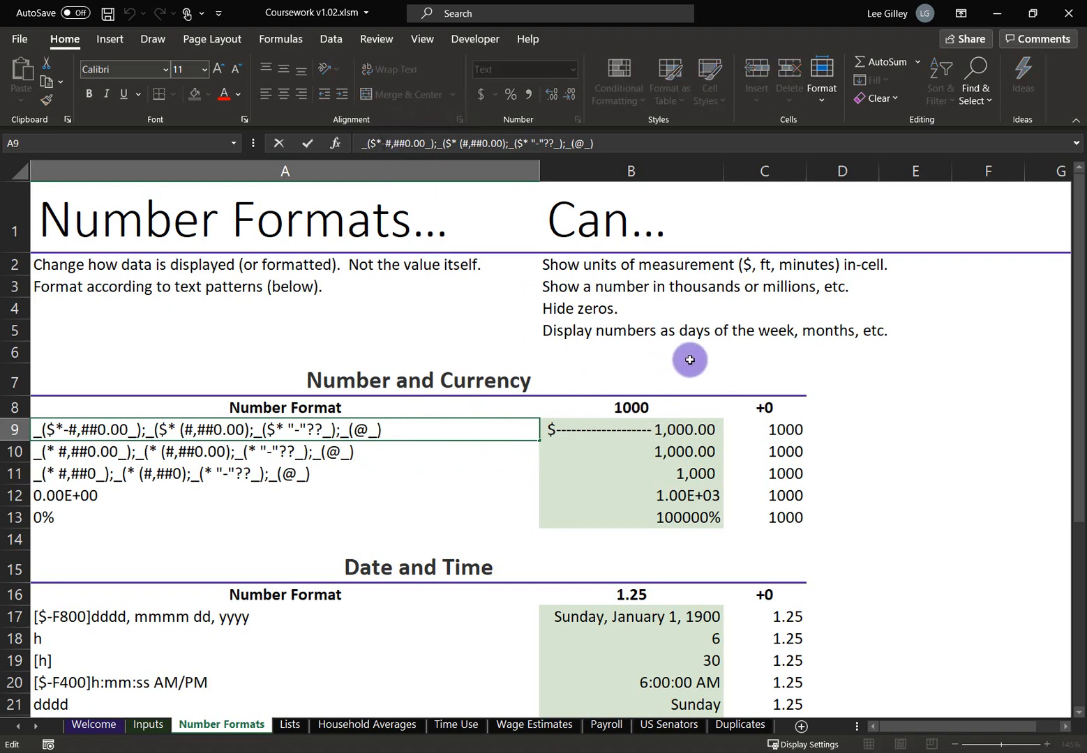
pyautogui.press('BackSpace')
pyautogui.press('Return')
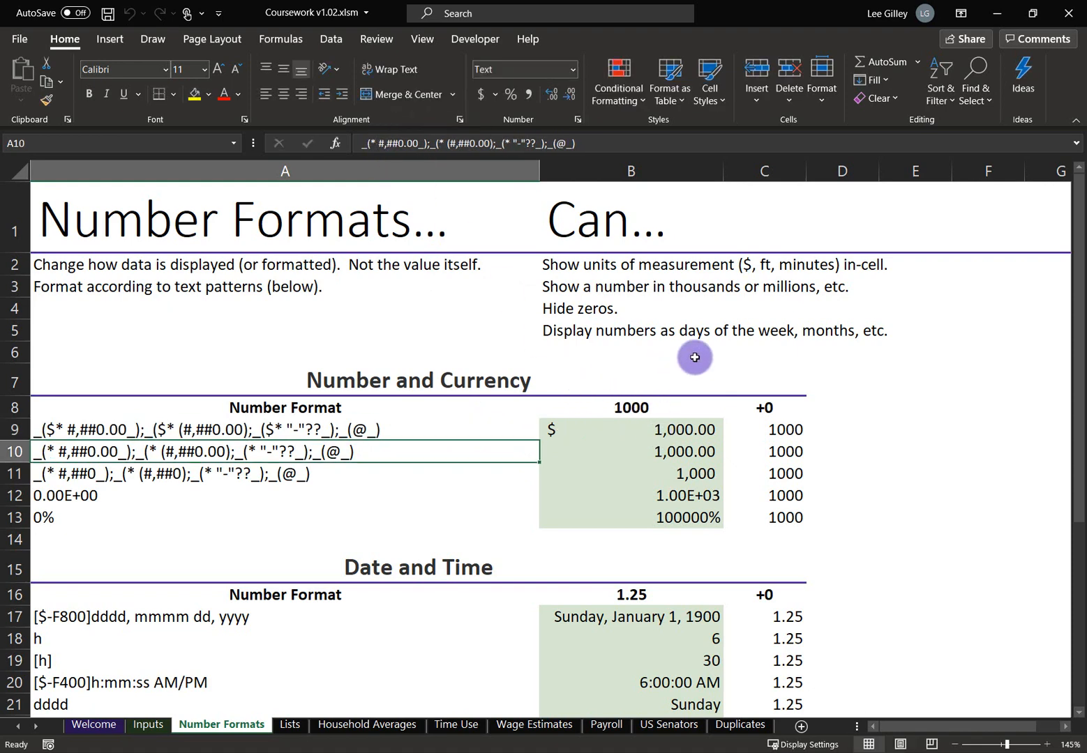
pyautogui.click(272, 436)
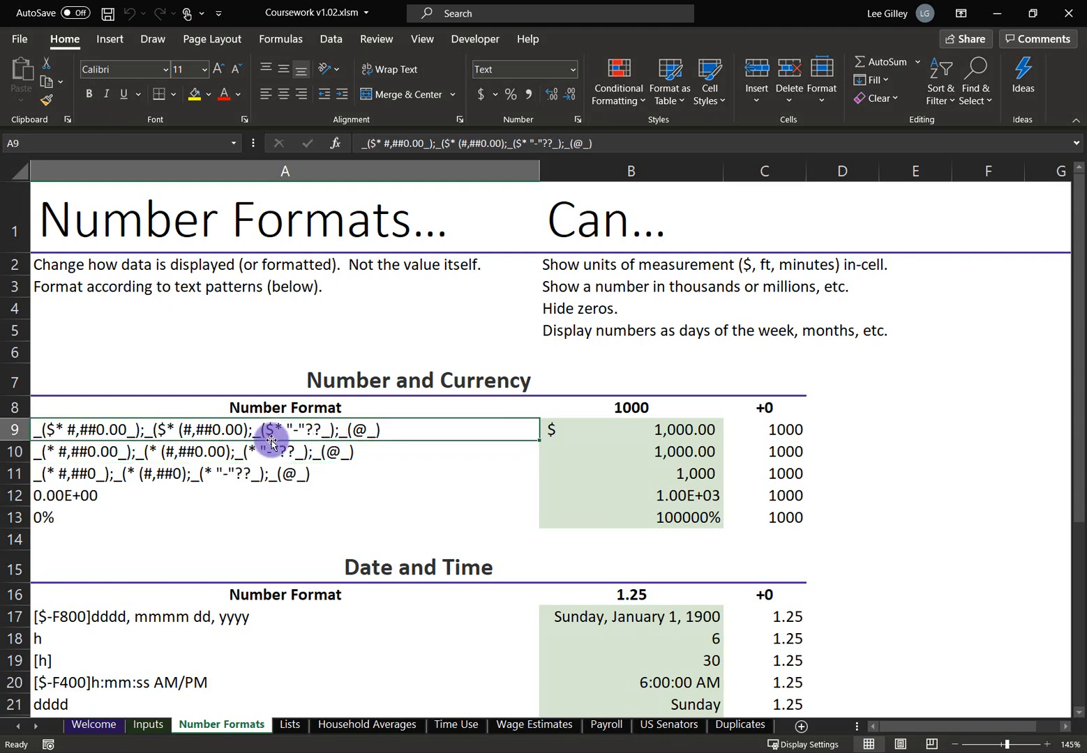
pyautogui.doubleClick(70, 430)
pyautogui.moveTo(70, 430); pyautogui.dragTo(96, 430)
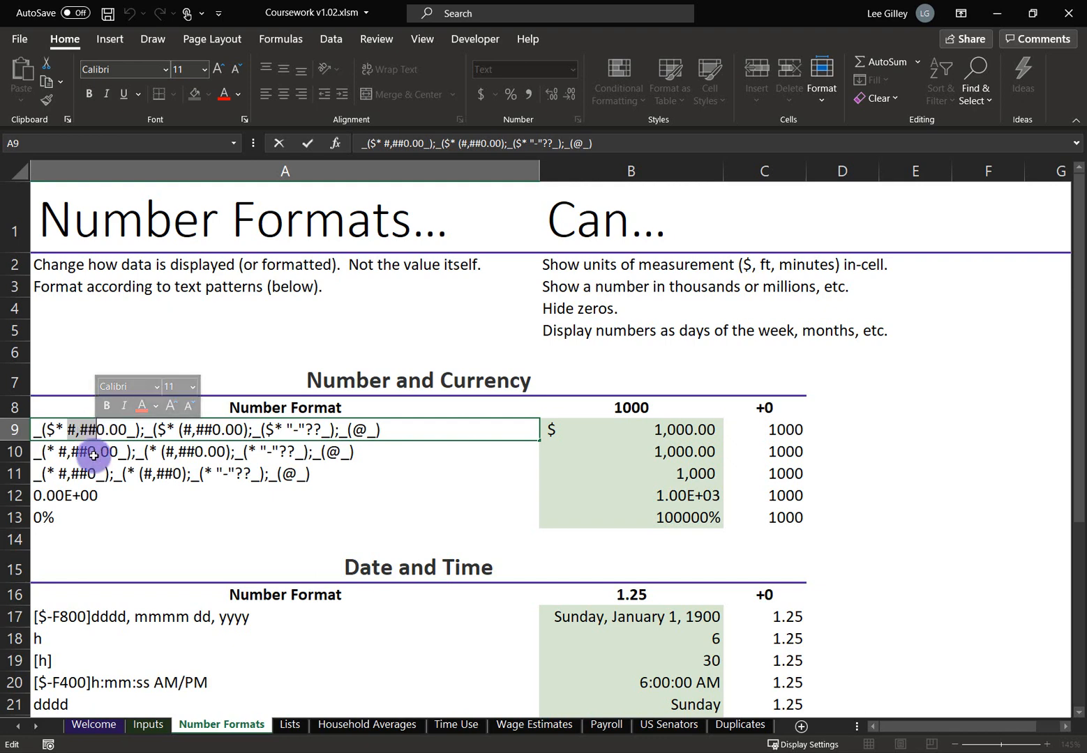
pyautogui.moveTo(97, 429); pyautogui.dragTo(126, 430)
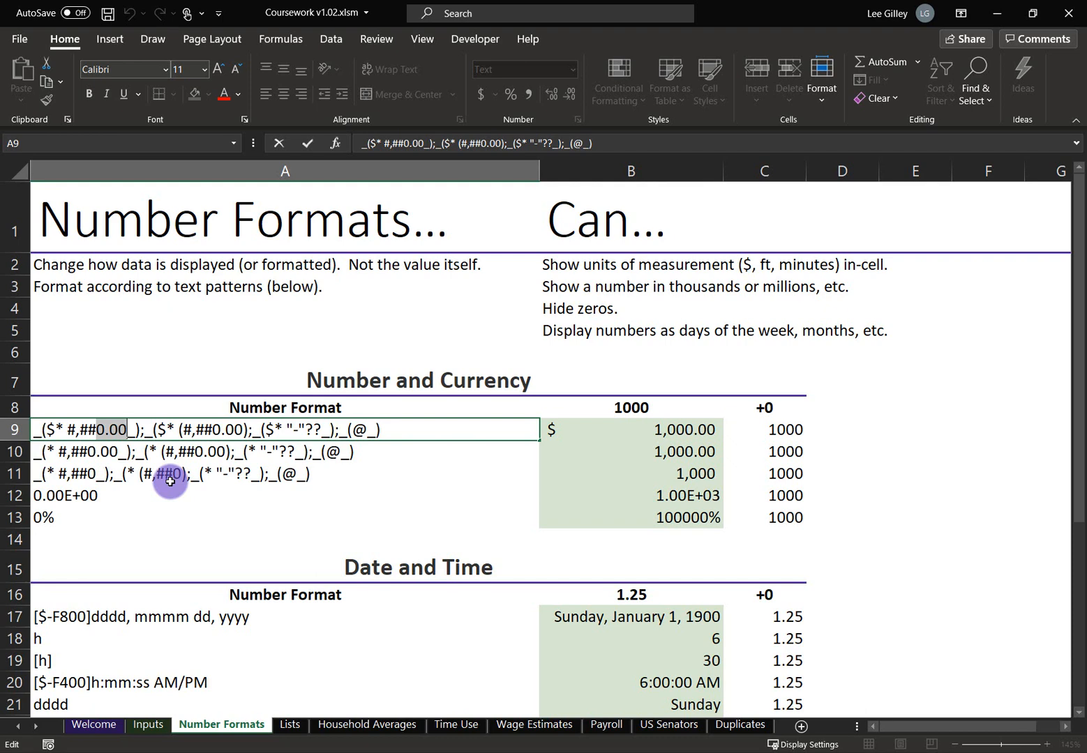
pyautogui.moveTo(105, 430); pyautogui.dragTo(127, 429)
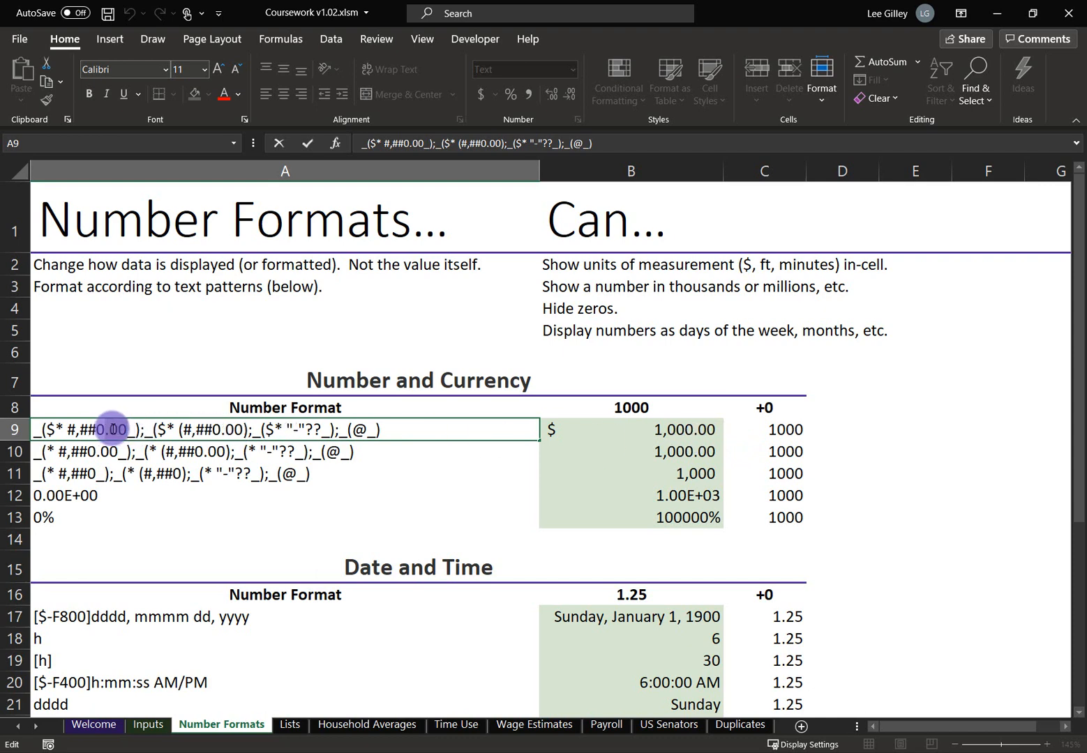
pyautogui.moveTo(113, 430); pyautogui.dragTo(128, 430)
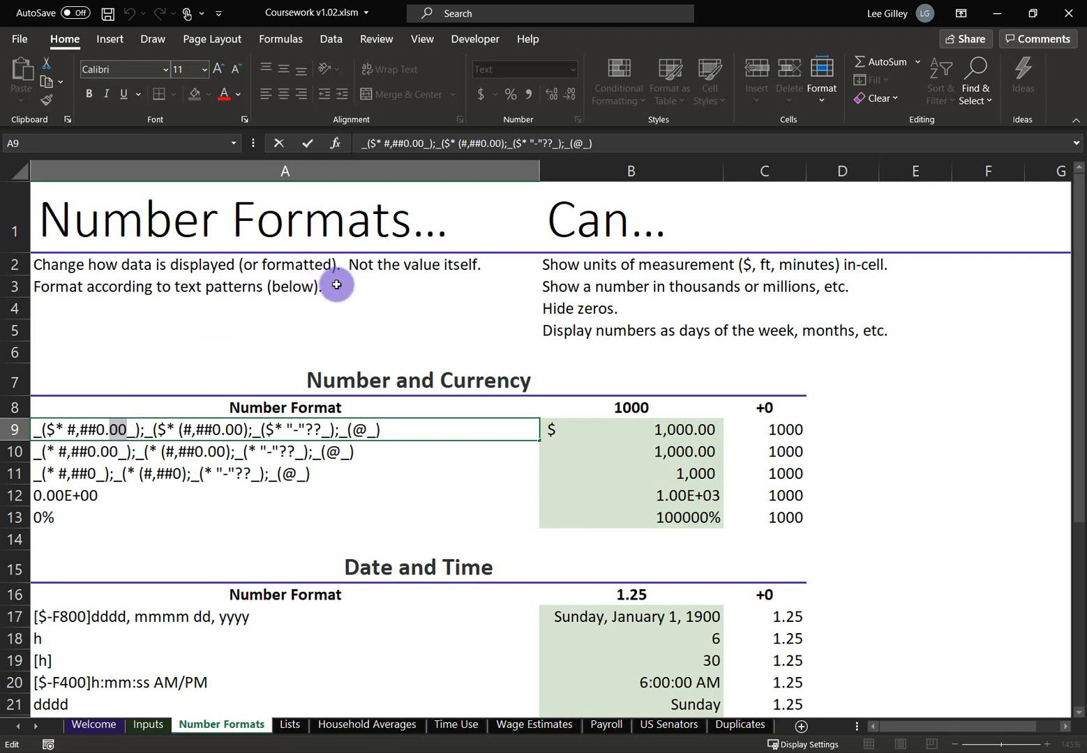
# Replace the decimal 00 with ## in A9's positive section, then open B9's value for editing
pyautogui.write('##')
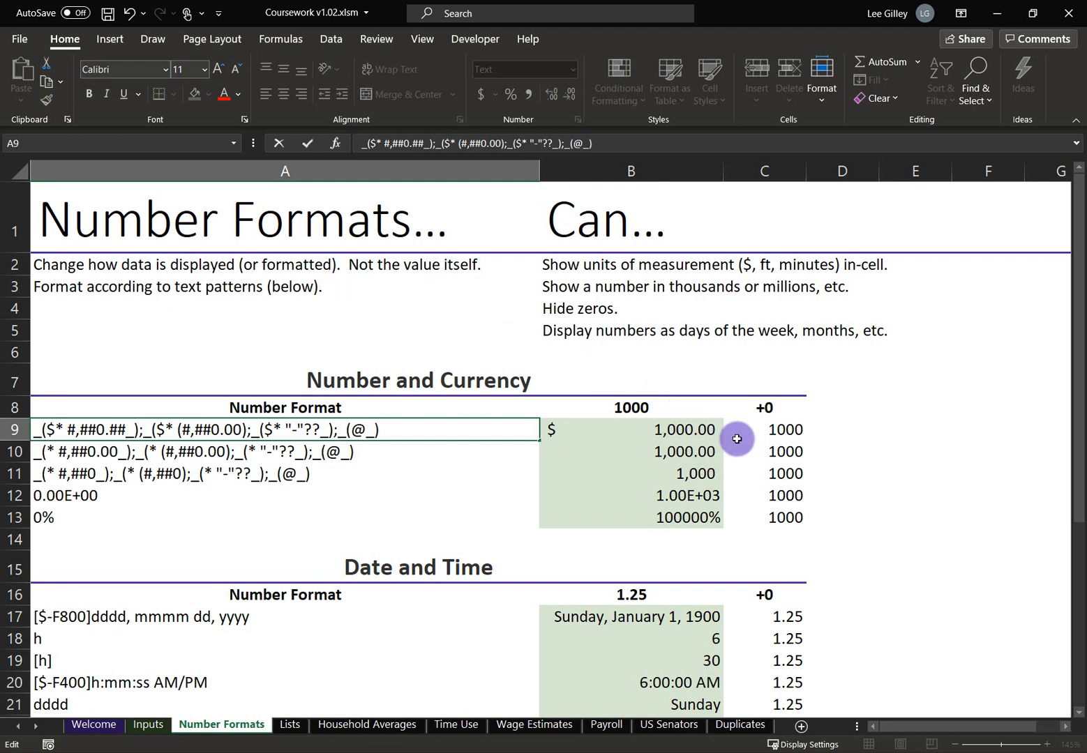
pyautogui.press('Return')
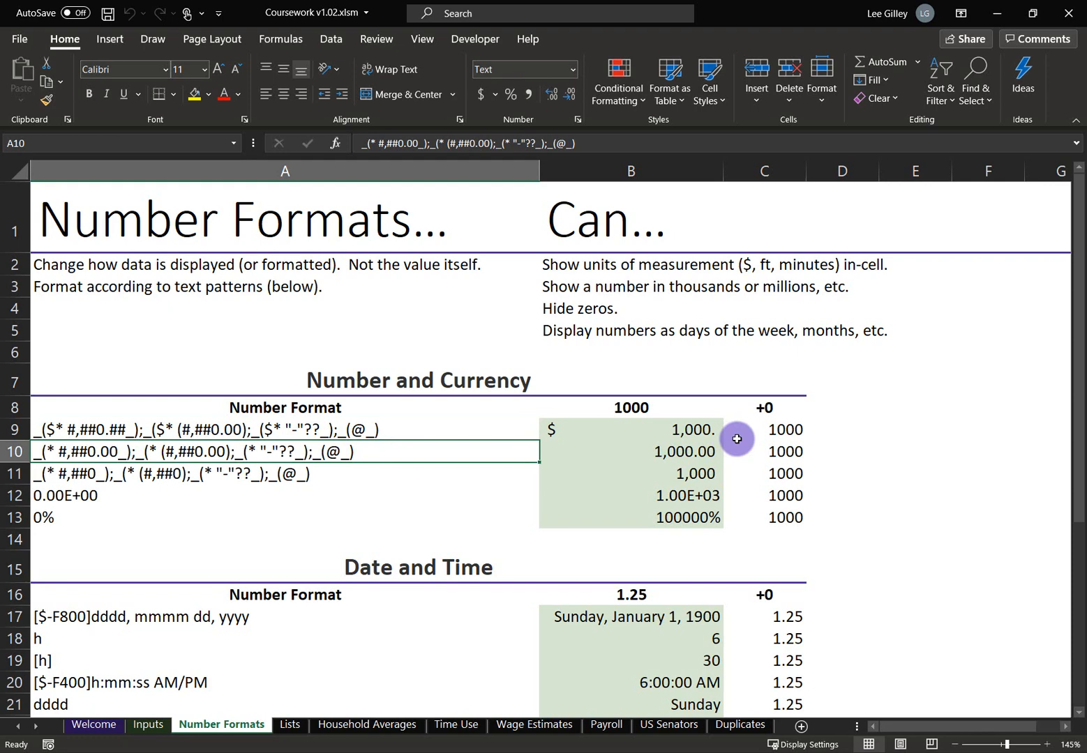
pyautogui.click(691, 430)
pyautogui.click(431, 140)
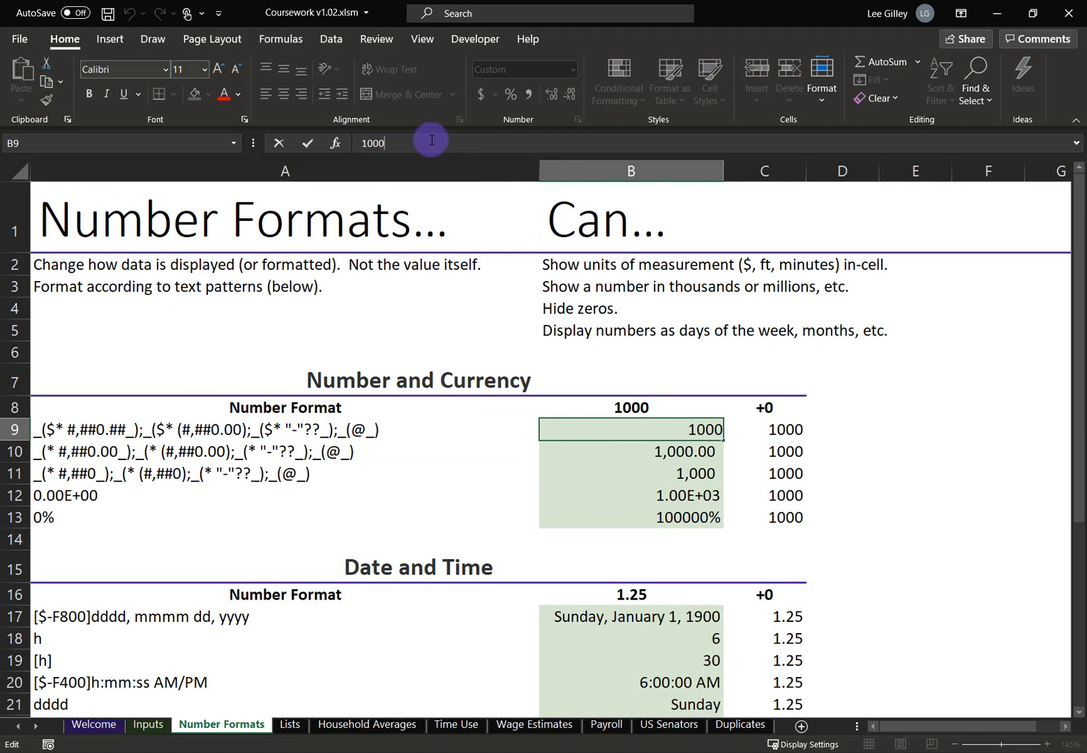
# Change B9 to 1000.111 and compare C9's raw 1000.111 with B9's $ 1,000.11
pyautogui.write('.111')
pyautogui.press('Return')
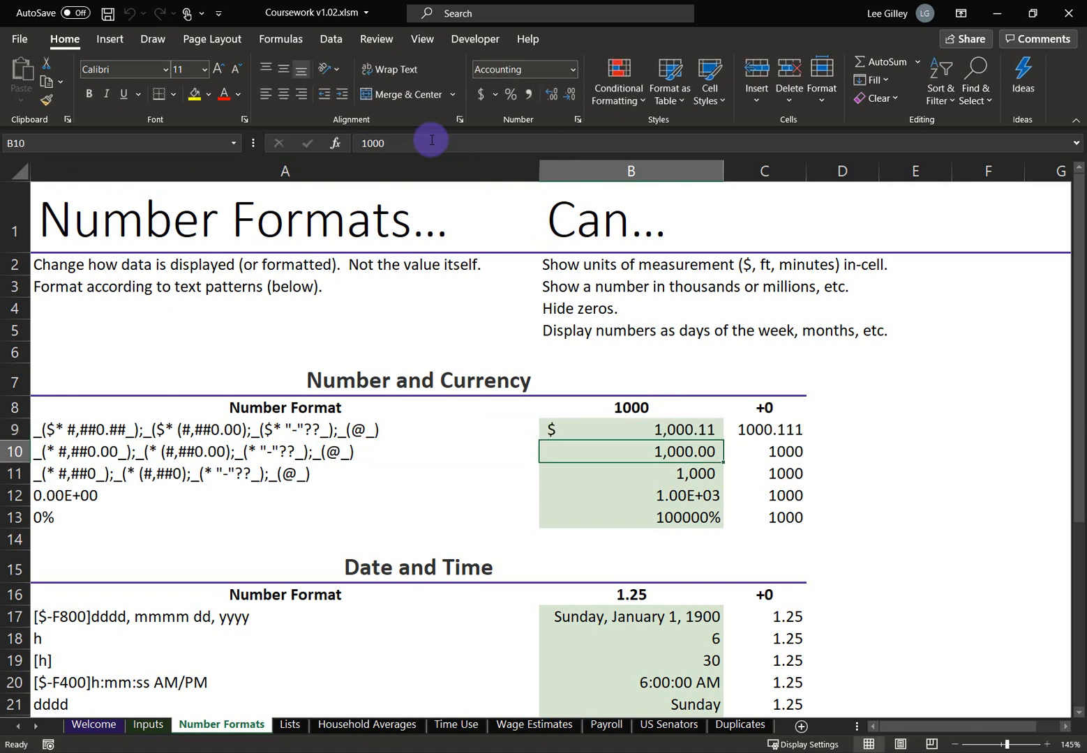
pyautogui.click(750, 426)
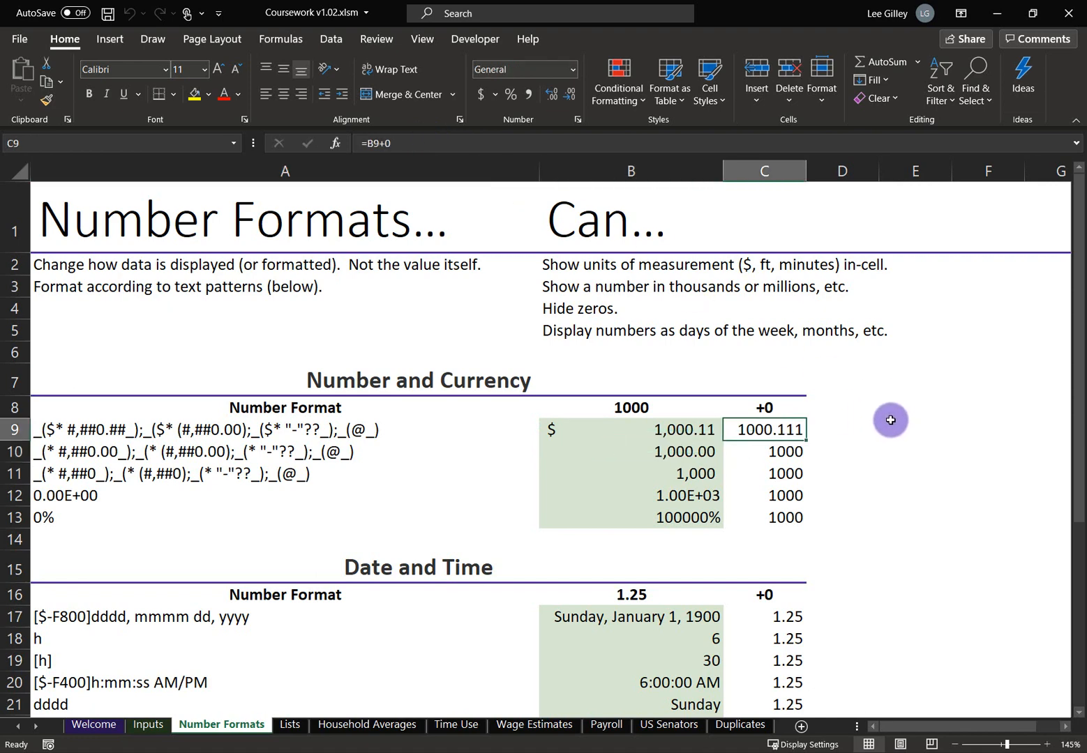
pyautogui.click(698, 429)
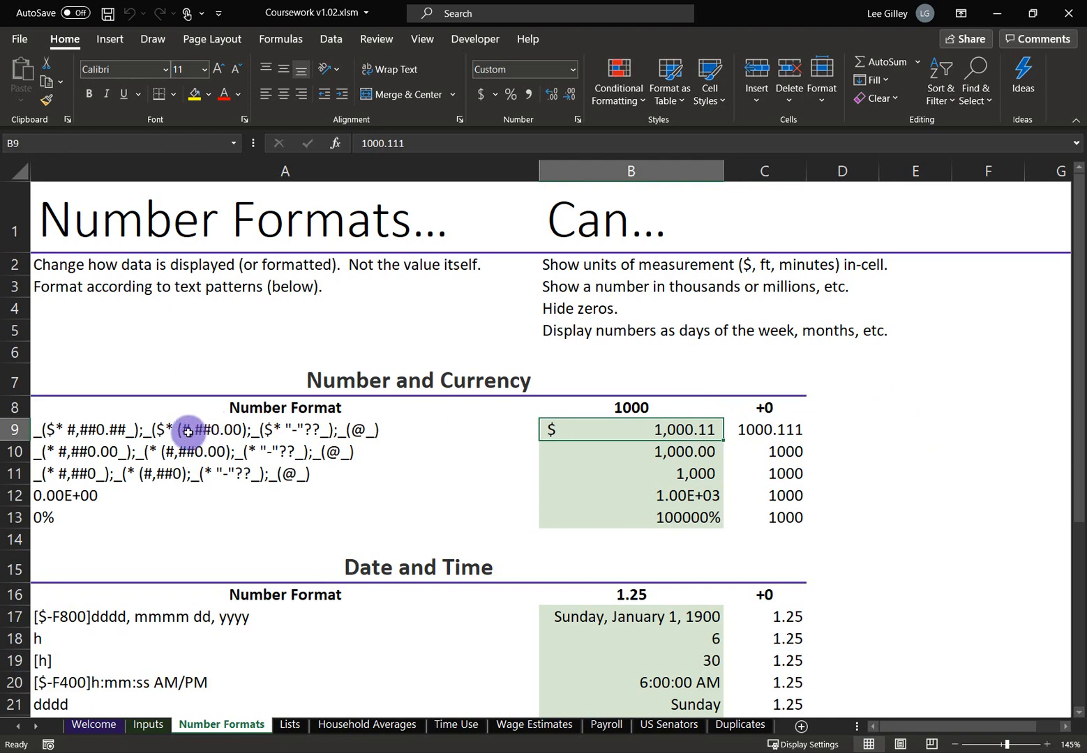
# Retype the ## decimal placeholders in A9 as 00, restoring #,##0.00_)
pyautogui.doubleClick(140, 429)
pyautogui.doubleClick(117, 428)
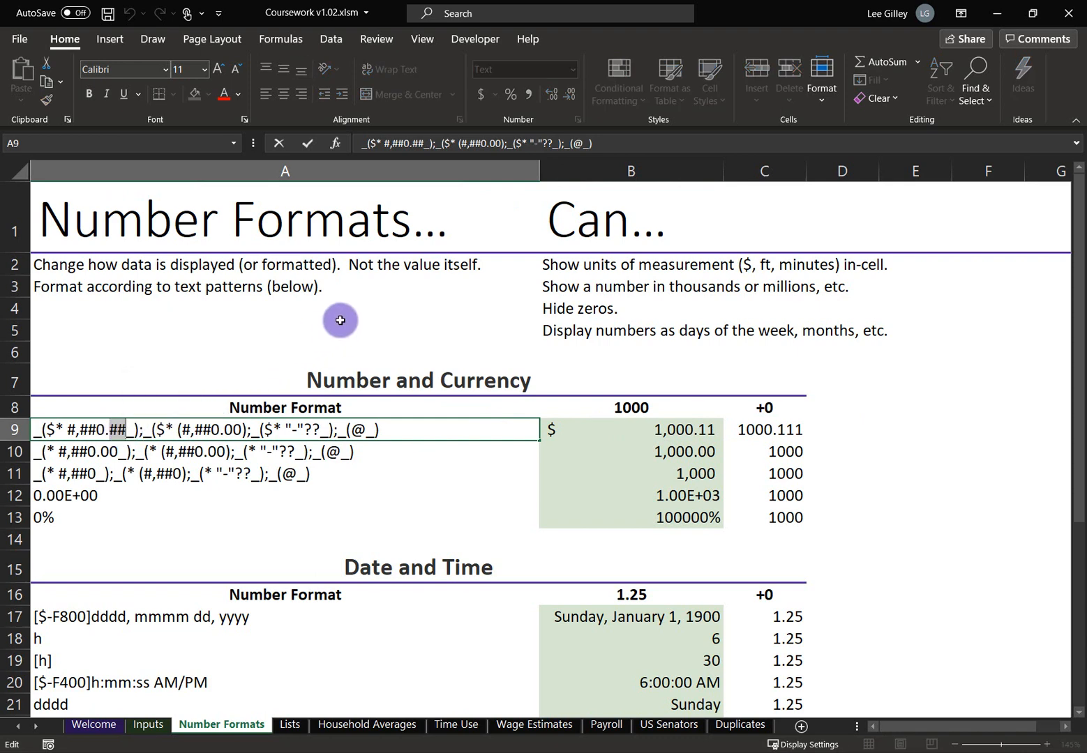
pyautogui.write('00')
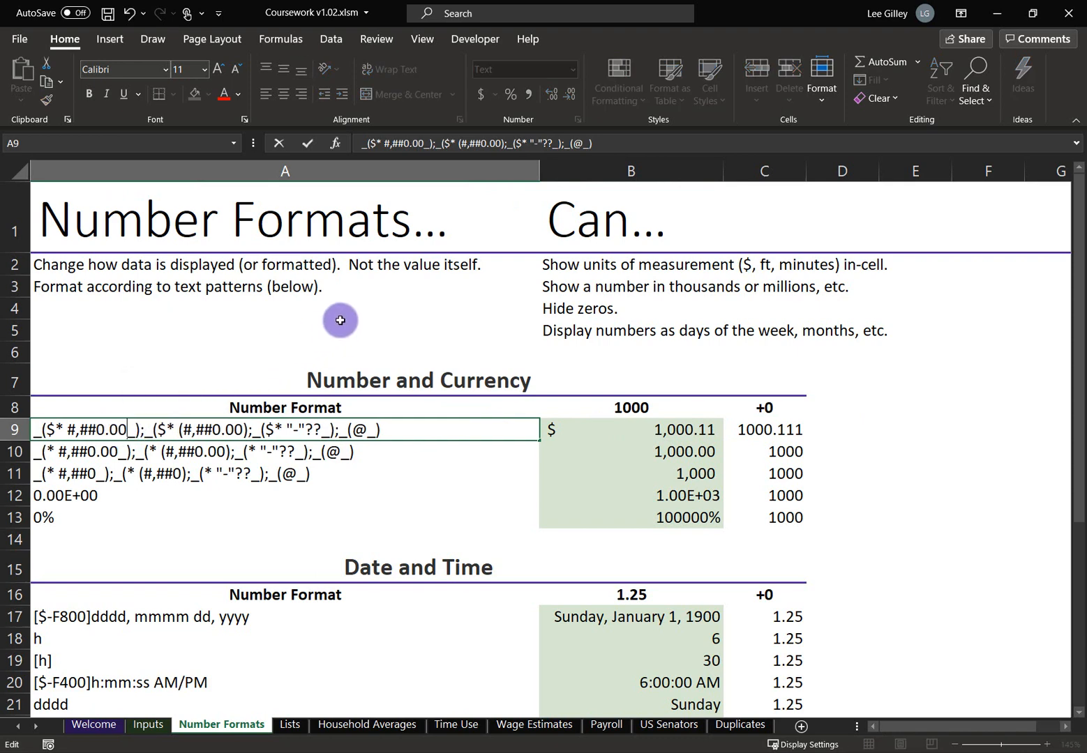
pyautogui.press('Return')
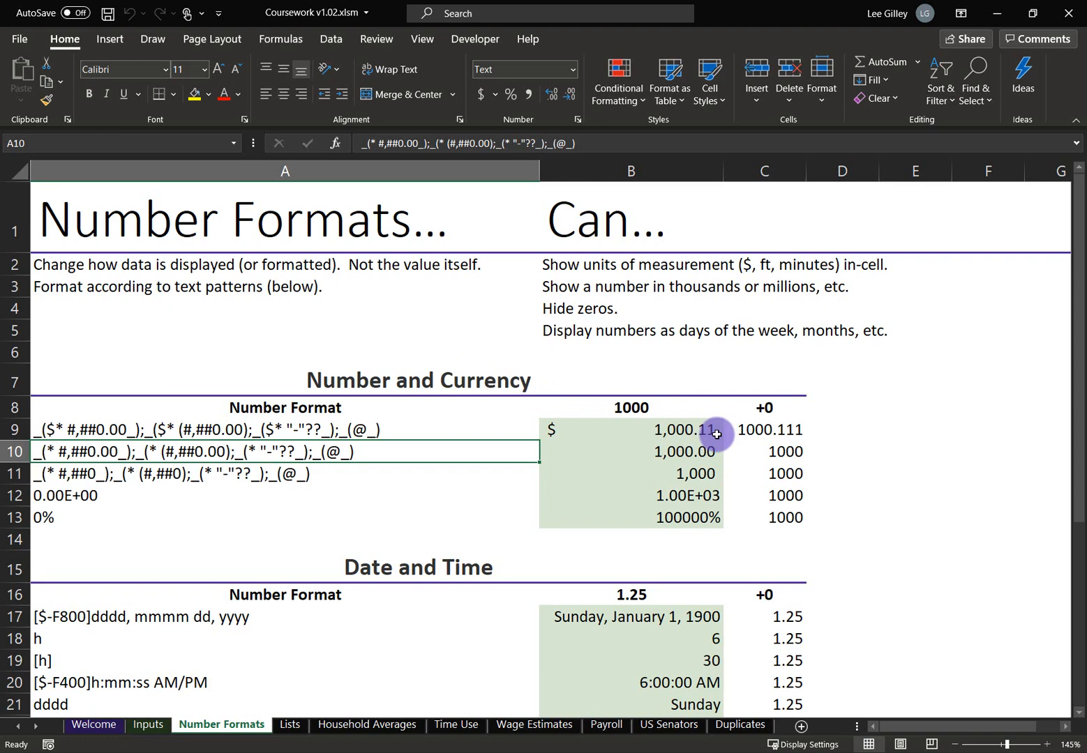
# Highlight the negative section of A9's format code to examine its parentheses
pyautogui.doubleClick(249, 430)
pyautogui.moveTo(248, 430); pyautogui.dragTo(140, 452)
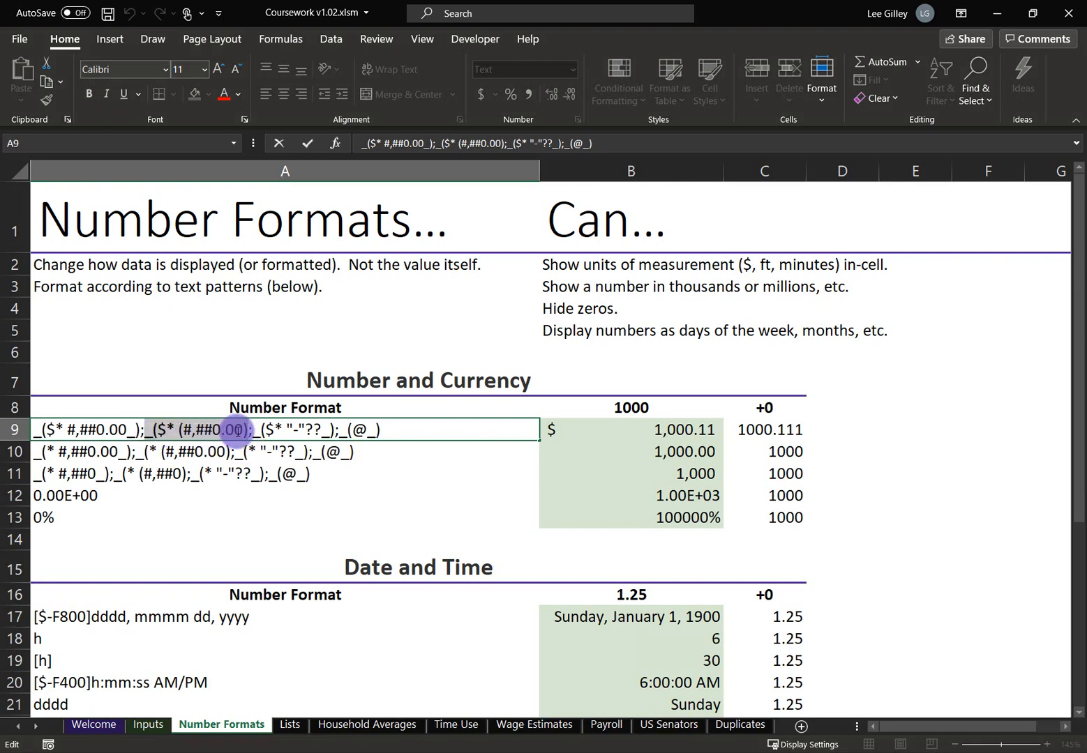
pyautogui.click(185, 428)
pyautogui.moveTo(185, 428); pyautogui.dragTo(178, 428)
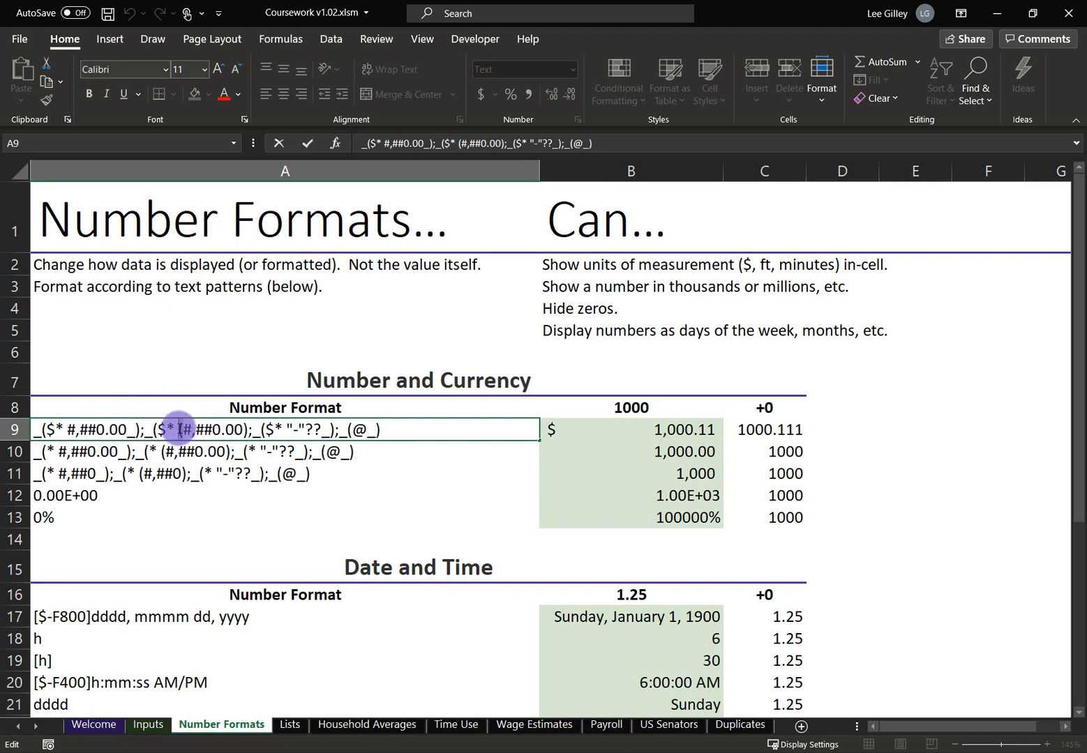
pyautogui.click(250, 429)
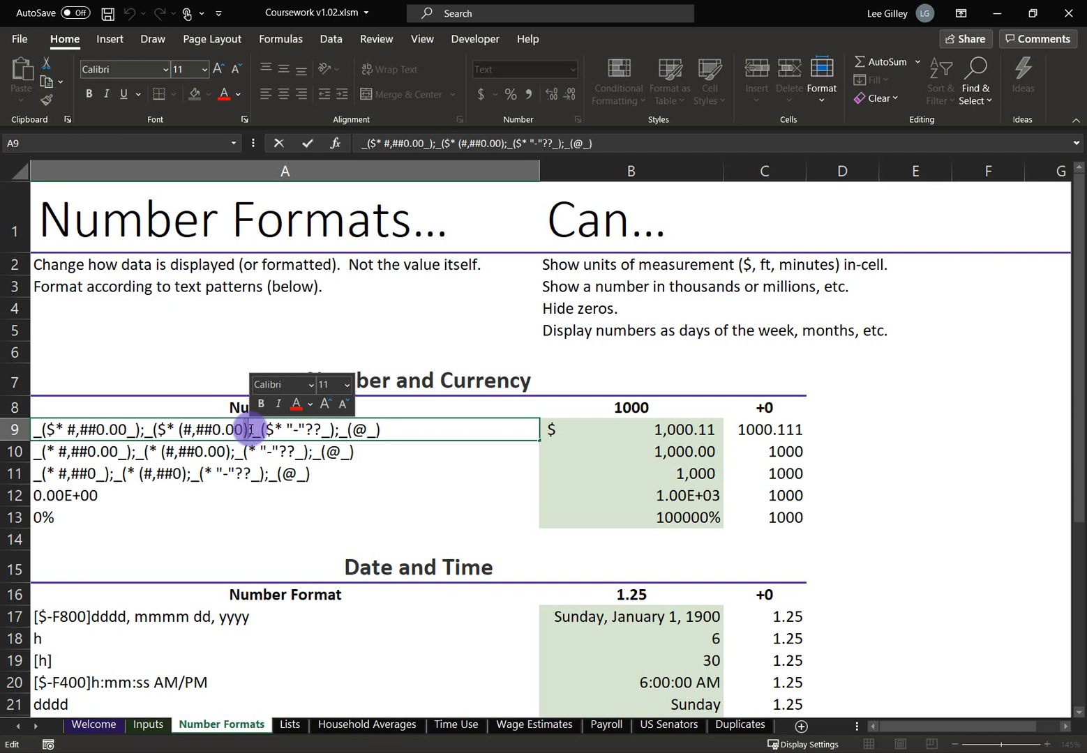
# Make B9 -1000.111 so it displays $ (1,000.11), checking the B12 scientific example too
pyautogui.click(680, 431)
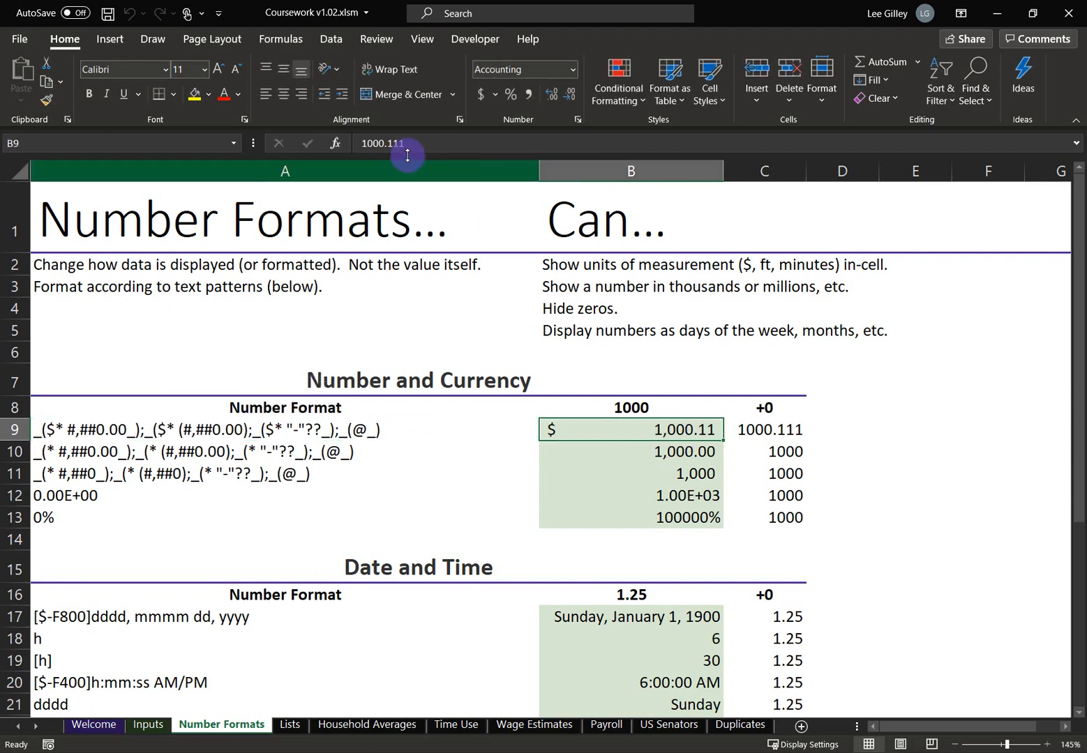
pyautogui.click(362, 143)
pyautogui.write('-')
pyautogui.press('Return')
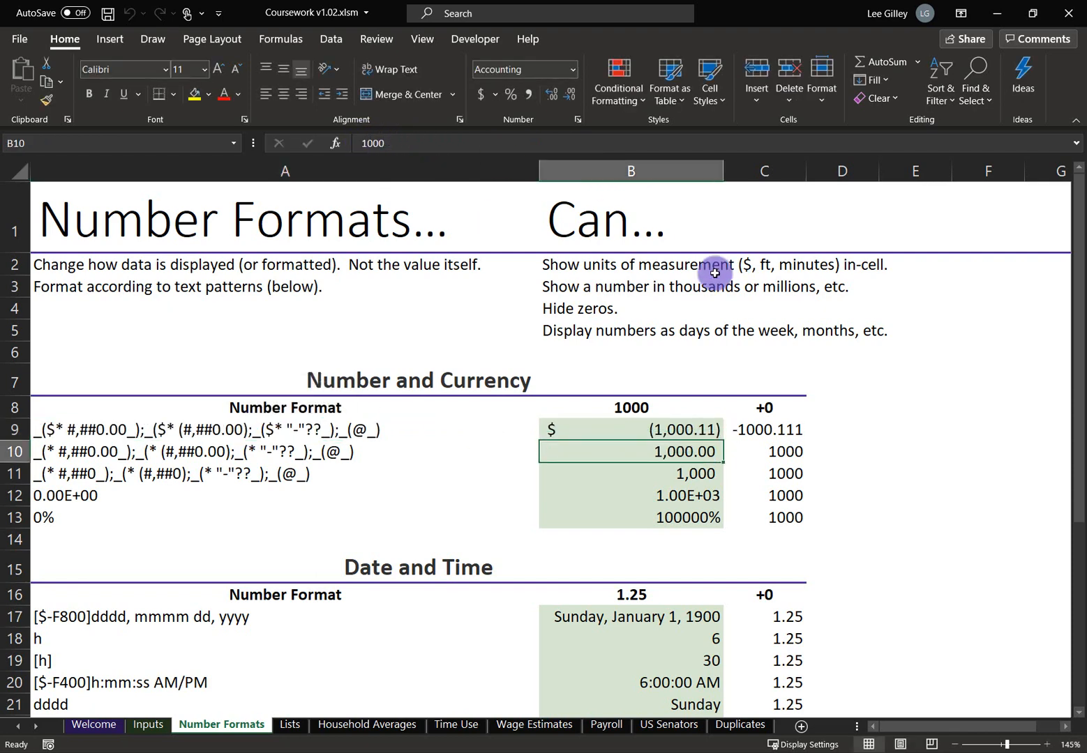
pyautogui.click(759, 454)
pyautogui.click(716, 492)
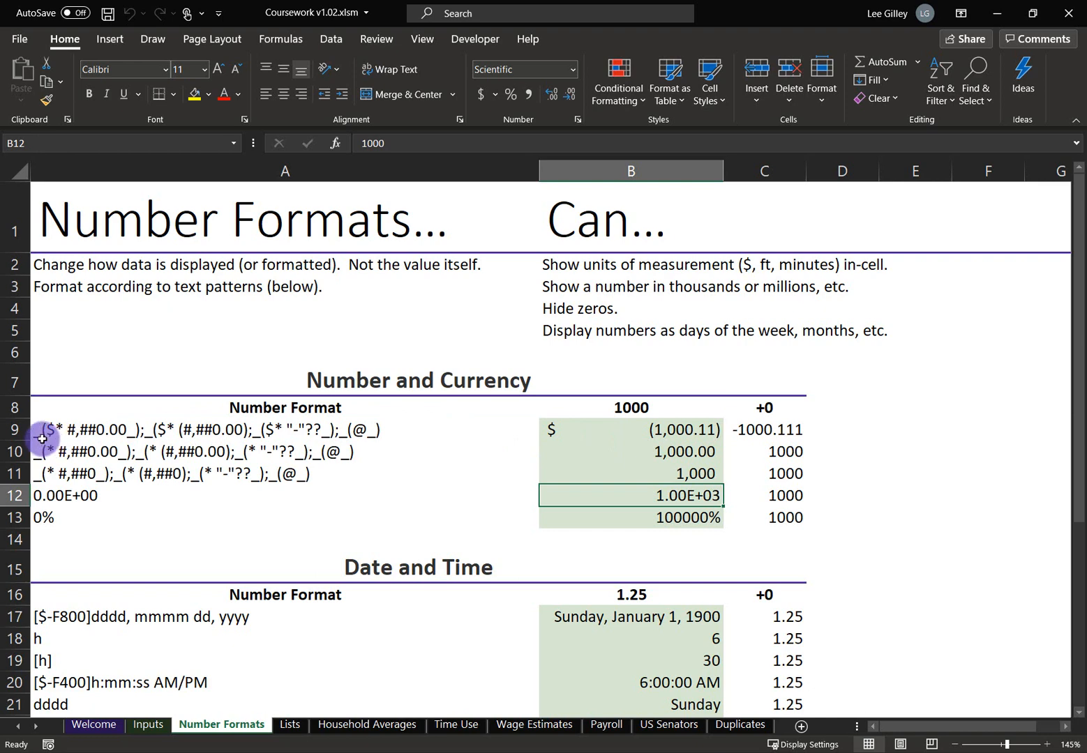
pyautogui.click(710, 432)
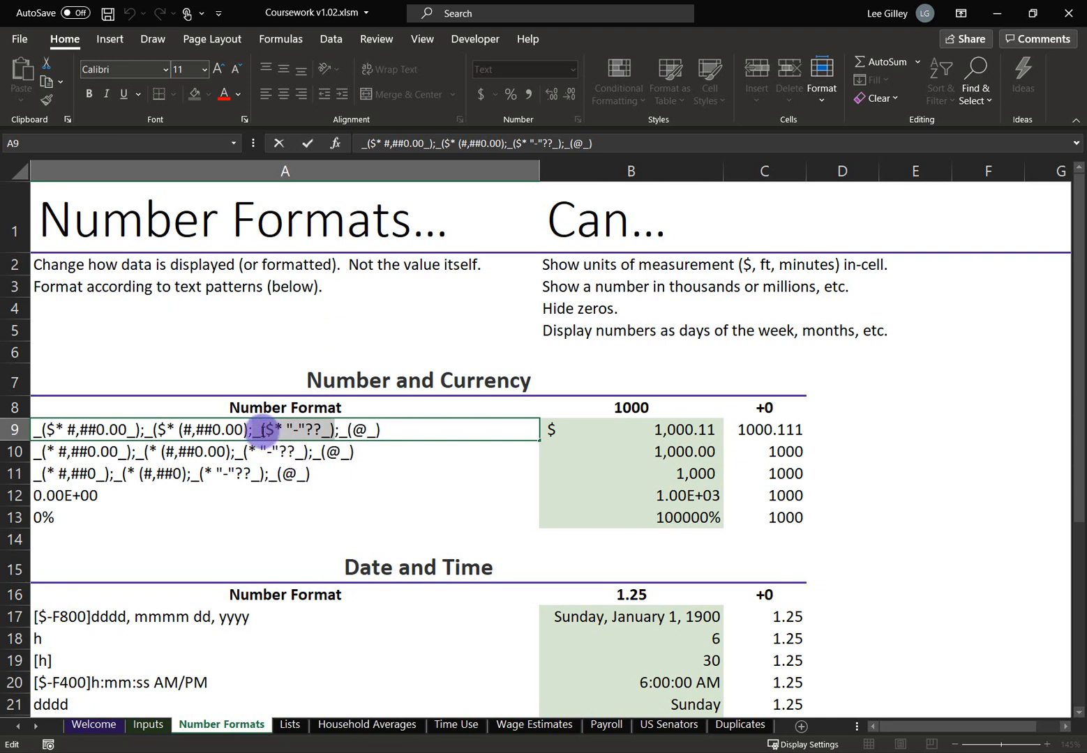
pyautogui.click(264, 430)
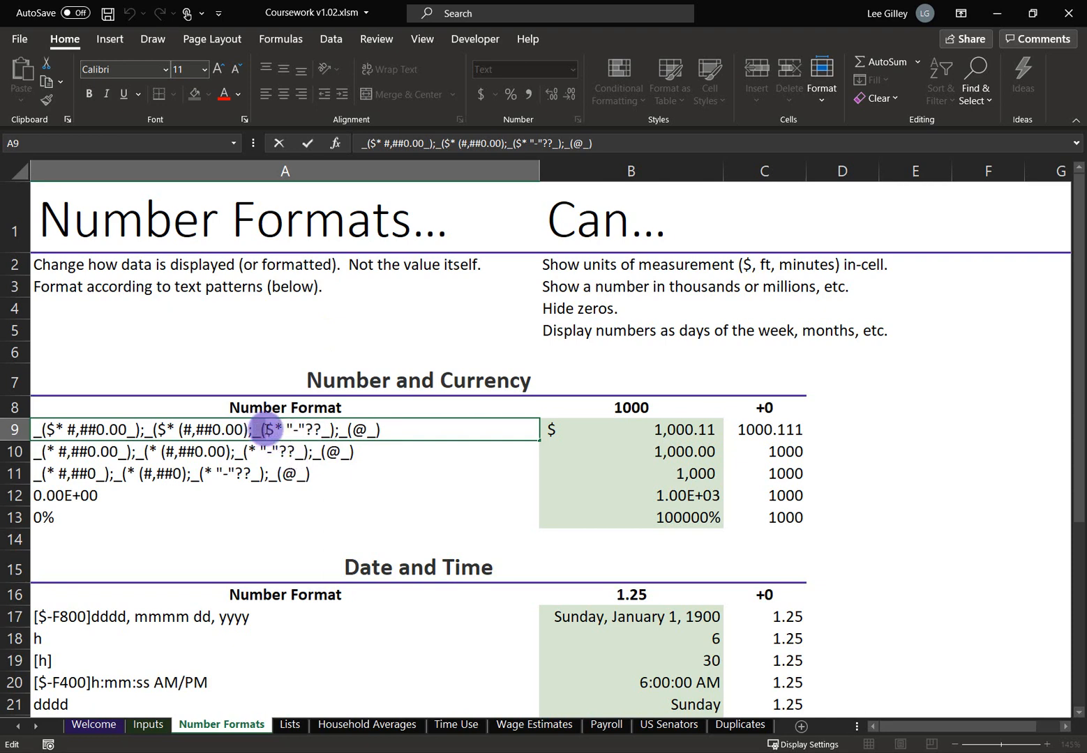
pyautogui.moveTo(254, 430); pyautogui.dragTo(288, 430)
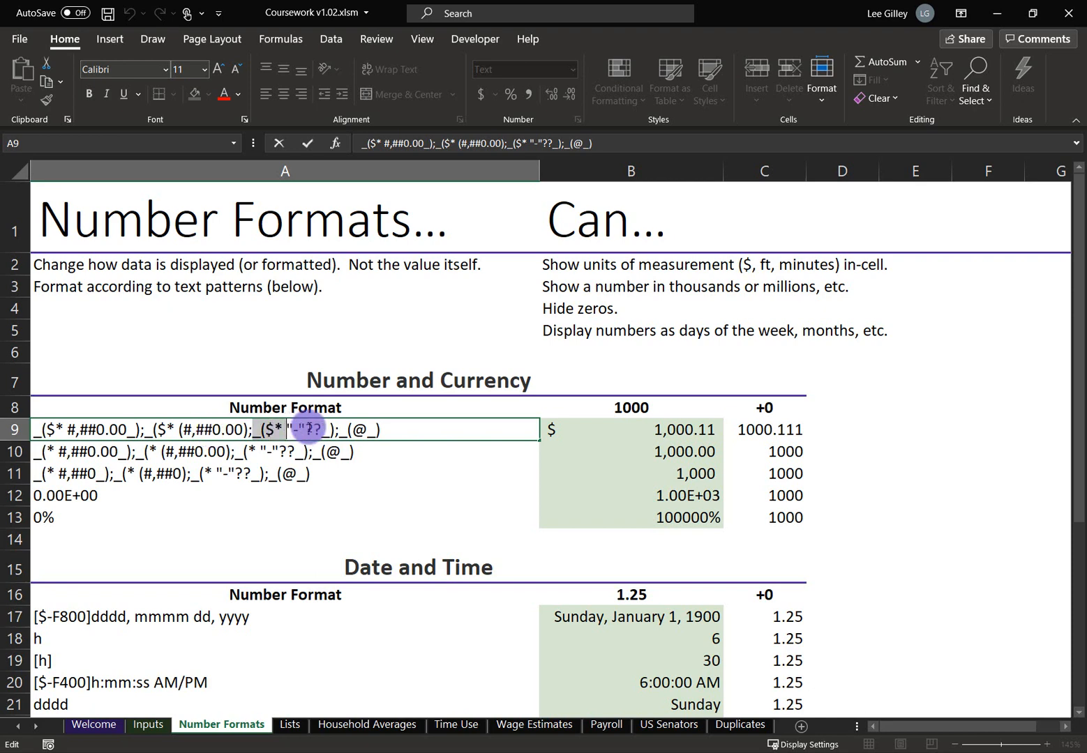
pyautogui.click(298, 430)
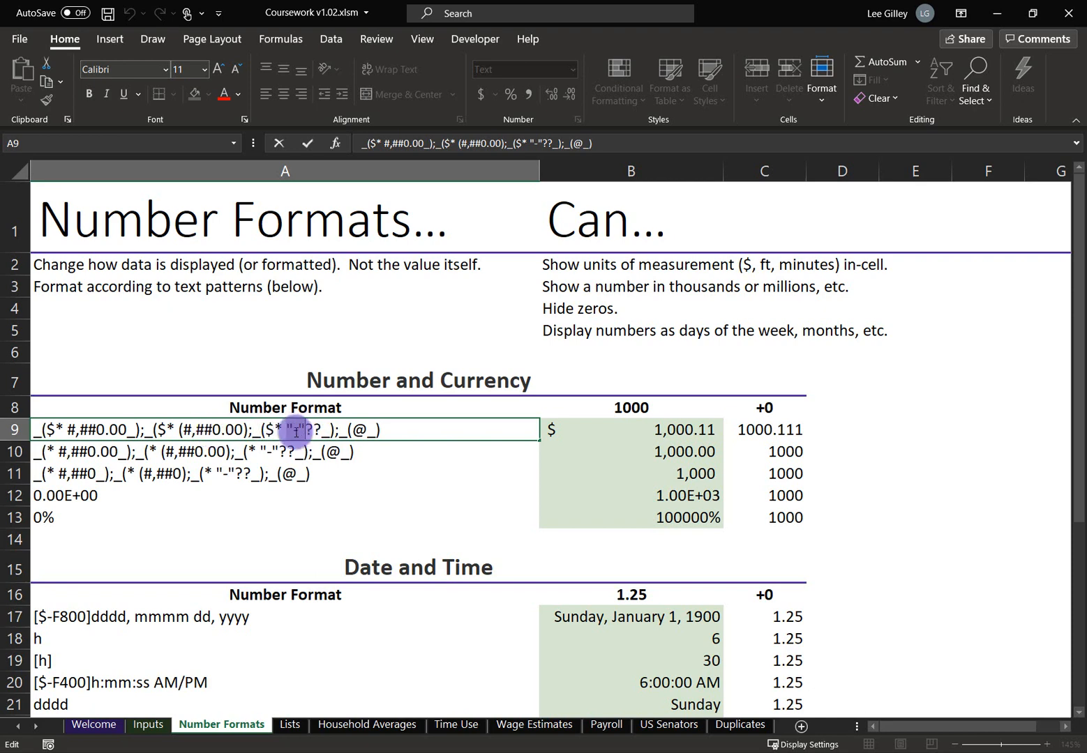
pyautogui.click(315, 430)
pyautogui.click(320, 433)
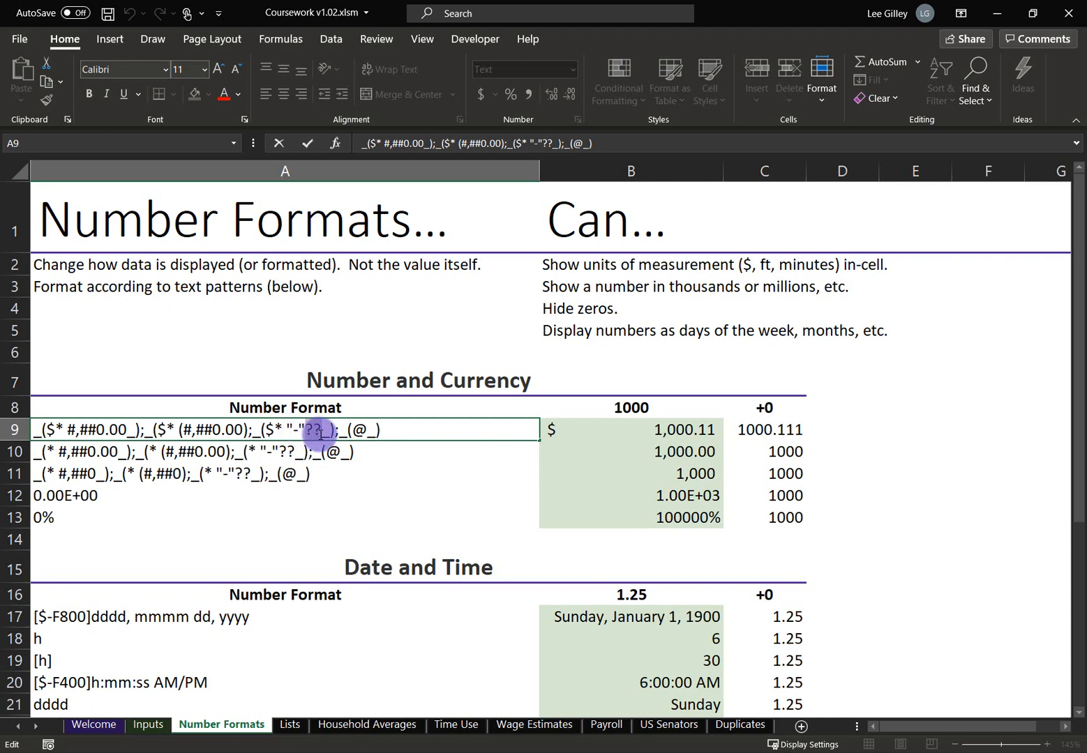
pyautogui.doubleClick(320, 433)
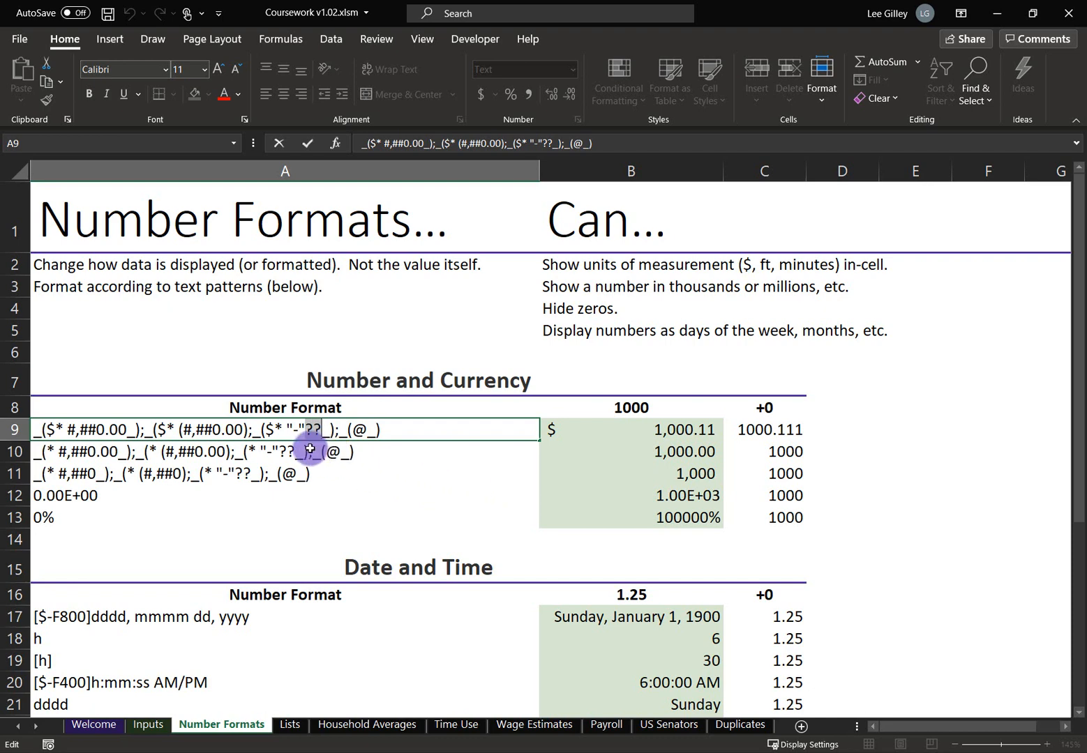
pyautogui.click(334, 430)
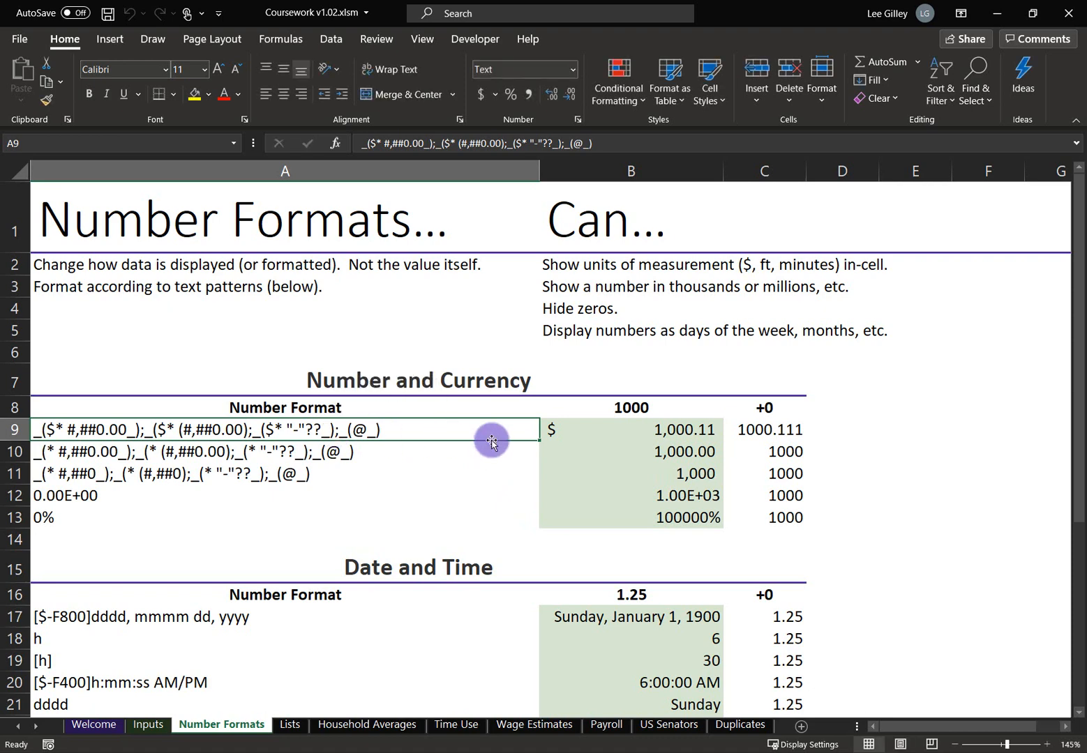
pyautogui.click(680, 441)
# Clear B9's value so the zero section displays $ -, then select A9
pyautogui.press('BackSpace')
pyautogui.press('Return')
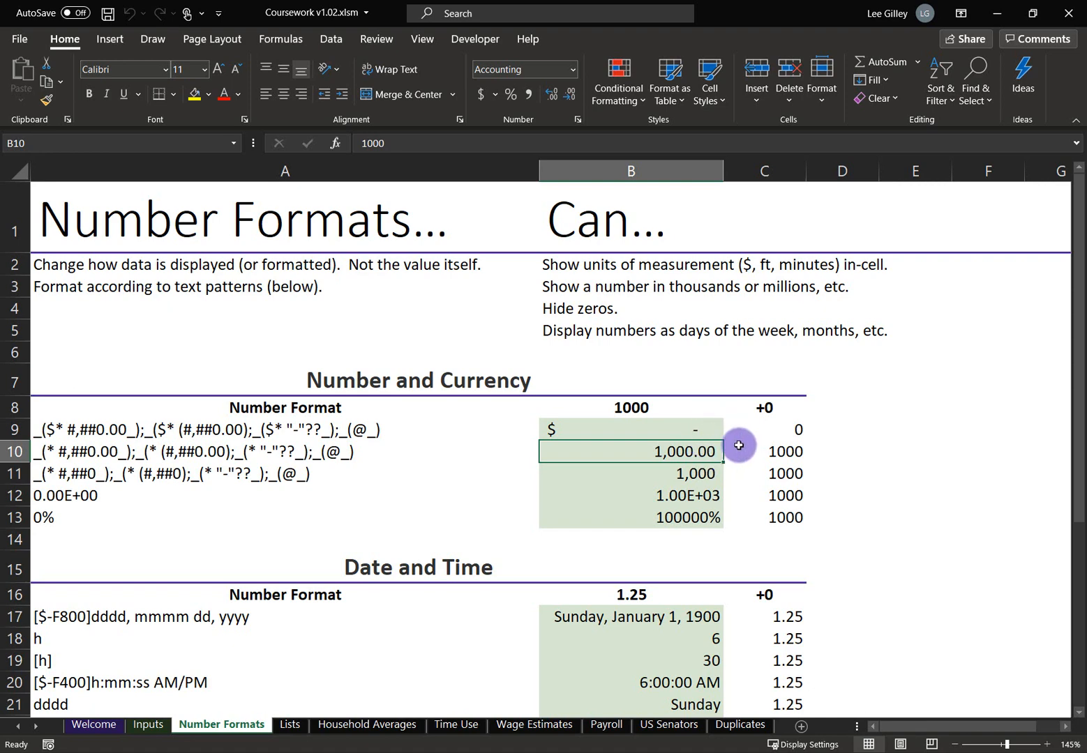
pyautogui.click(493, 432)
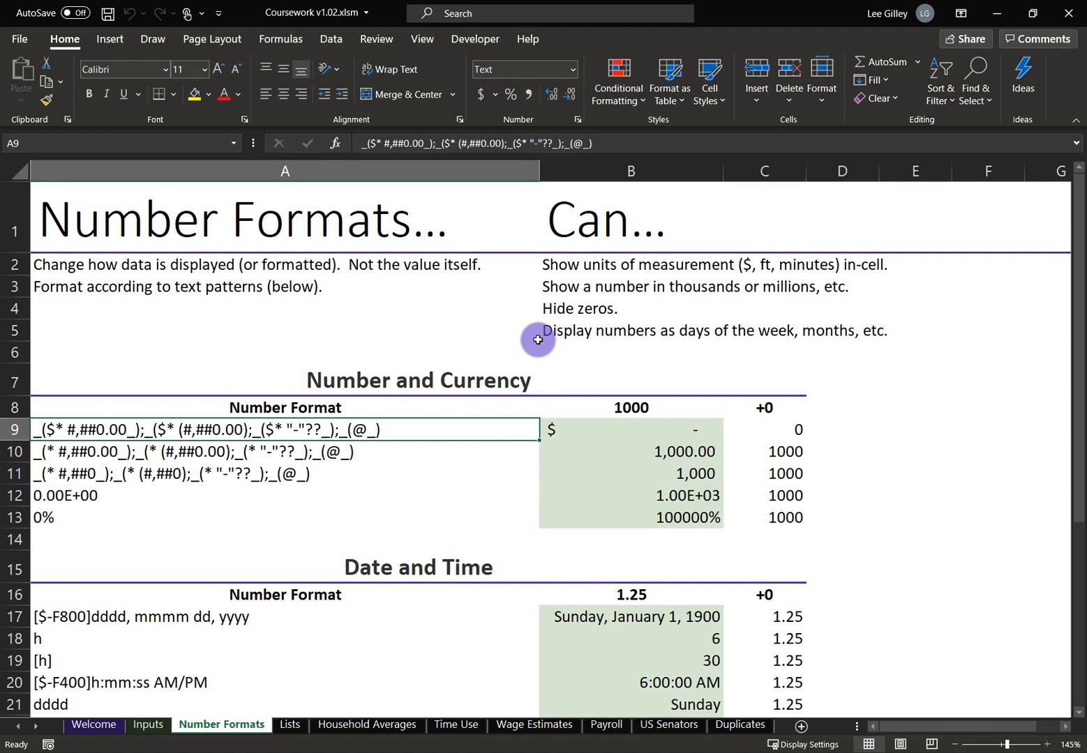
# Replace the ?? placeholders in A9's zero section with _0_0, giving "-"_0_0_)
pyautogui.doubleClick(331, 429)
pyautogui.doubleClick(320, 429)
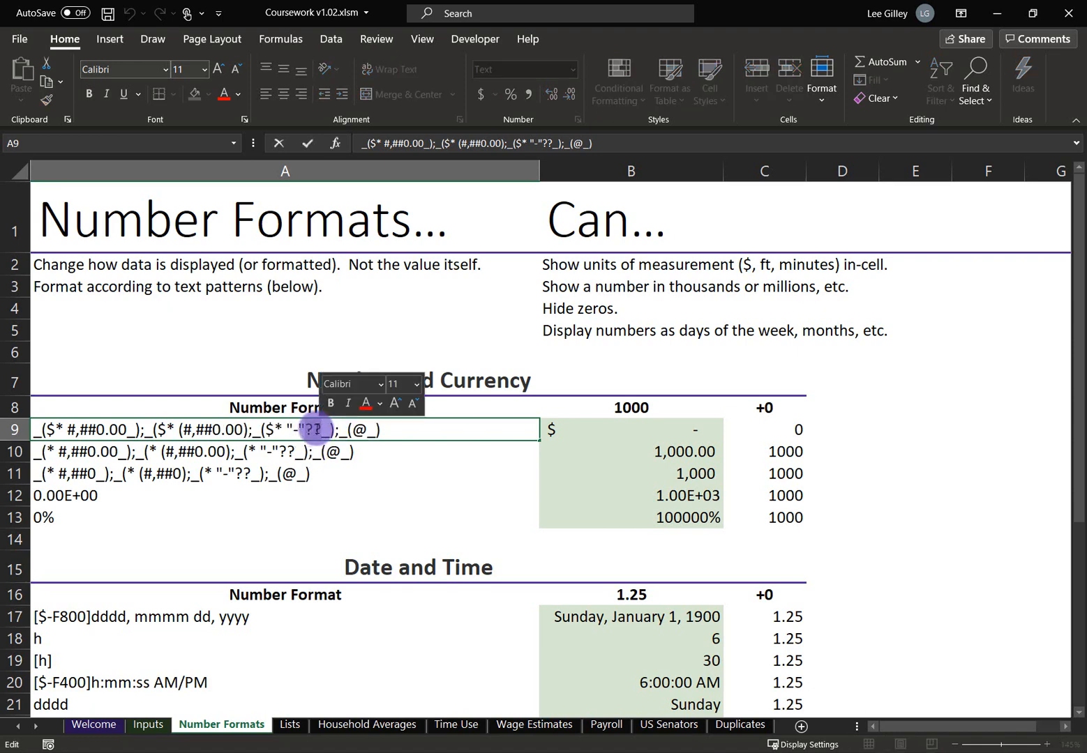
pyautogui.write('_0_')
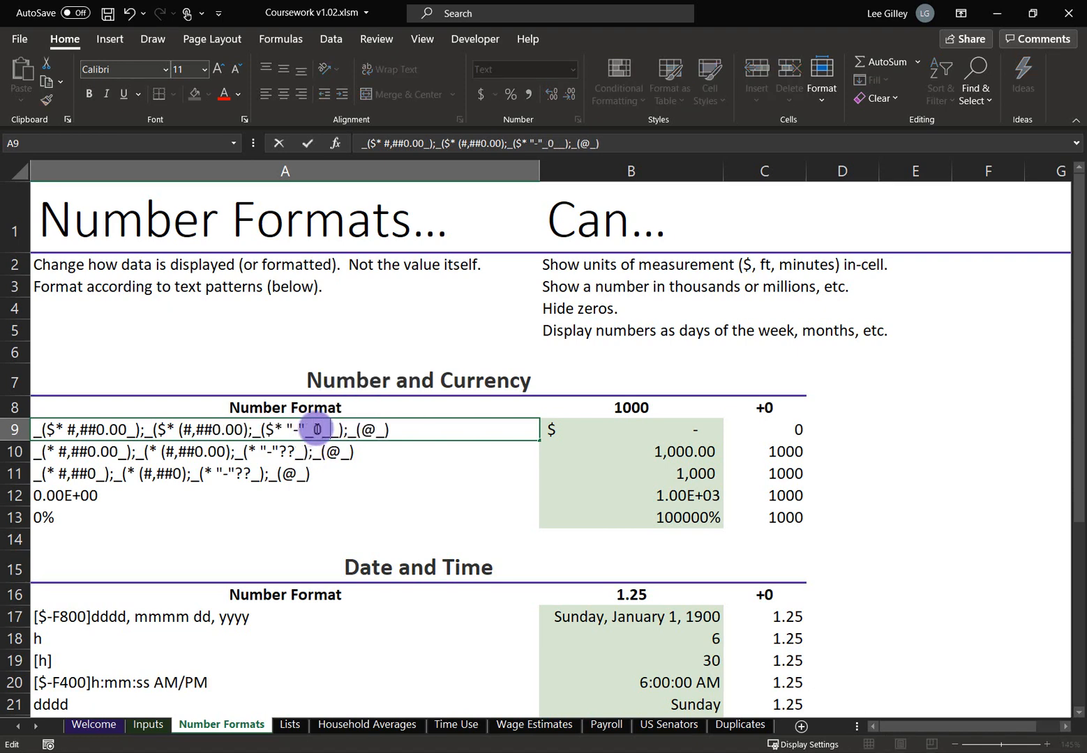
pyautogui.write('0')
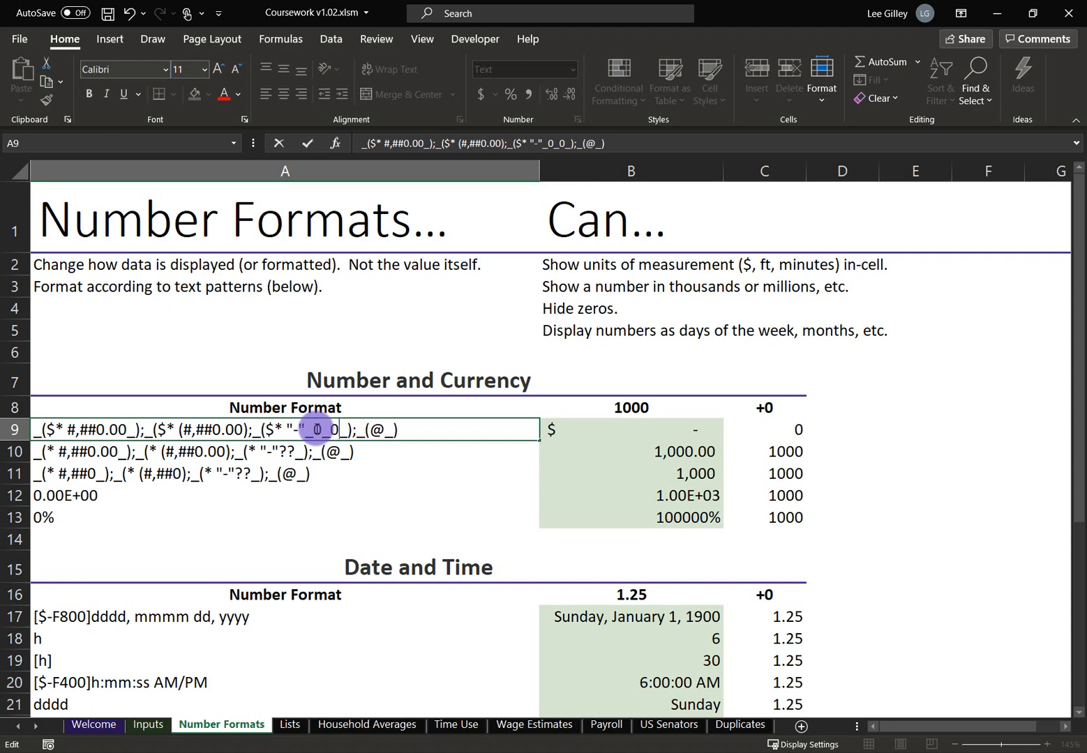
pyautogui.press('Return')
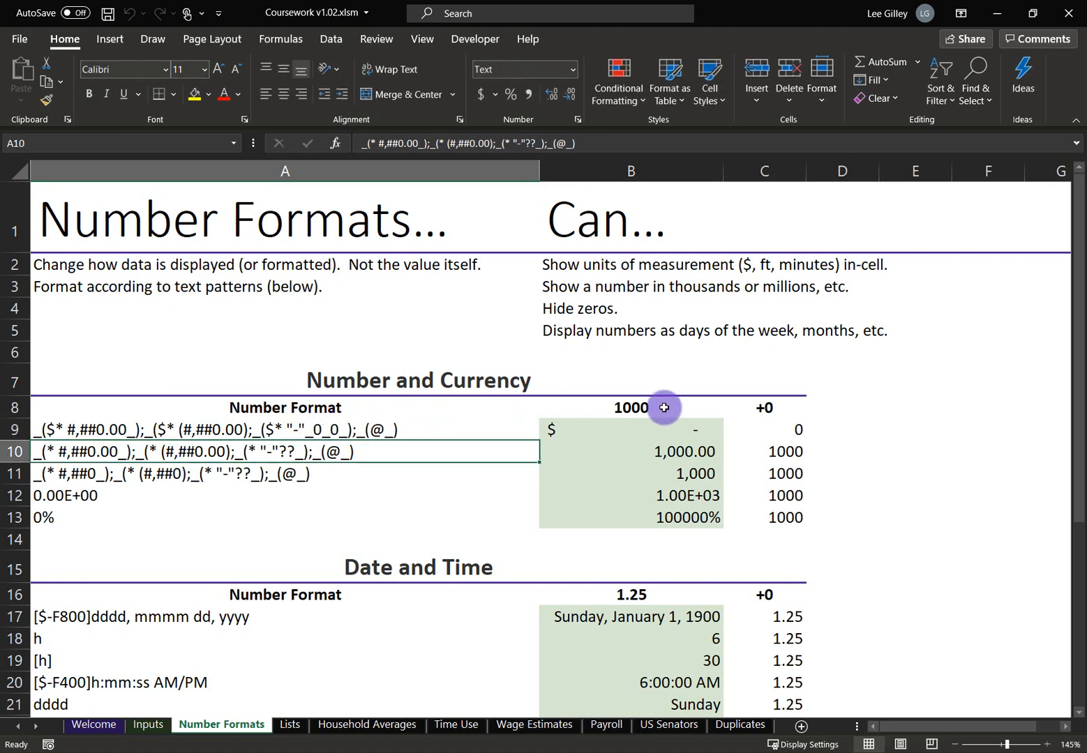